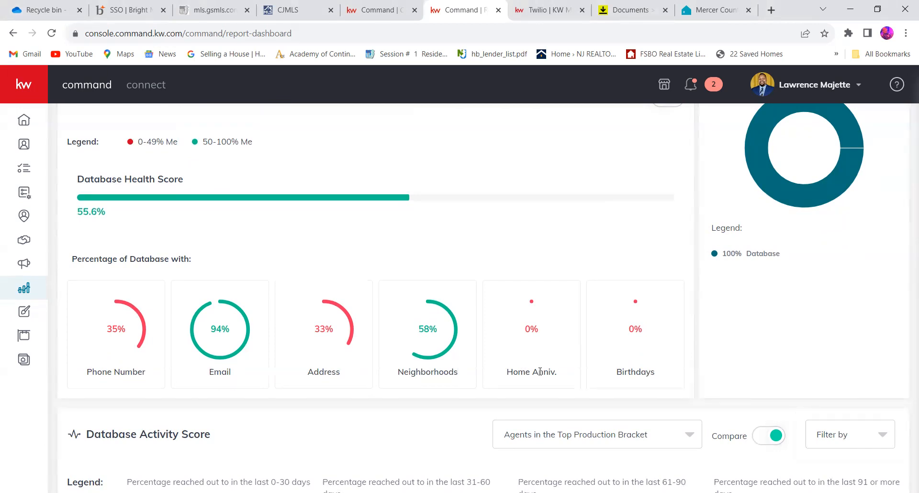
- Compare the Database Activity Score against All Agents first, and finally against Agents in my Market Center
scroll(540, 372, "up", 1)
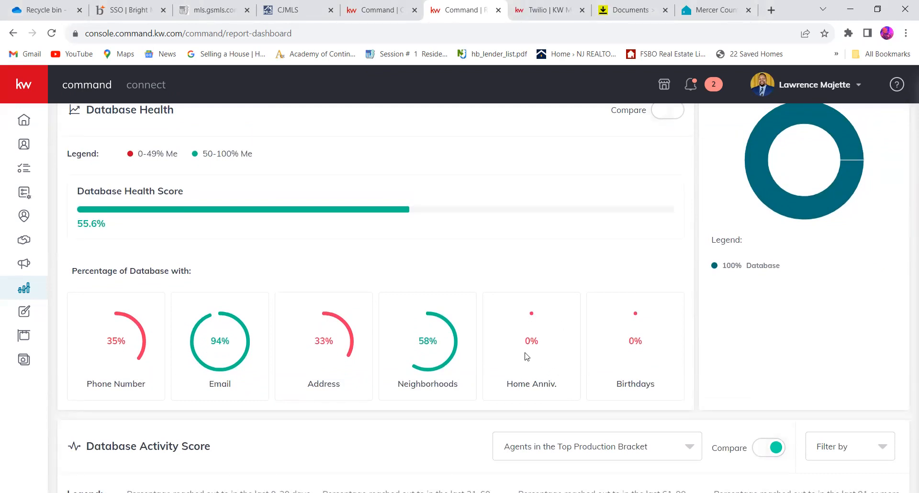
scroll(526, 356, "down", 4)
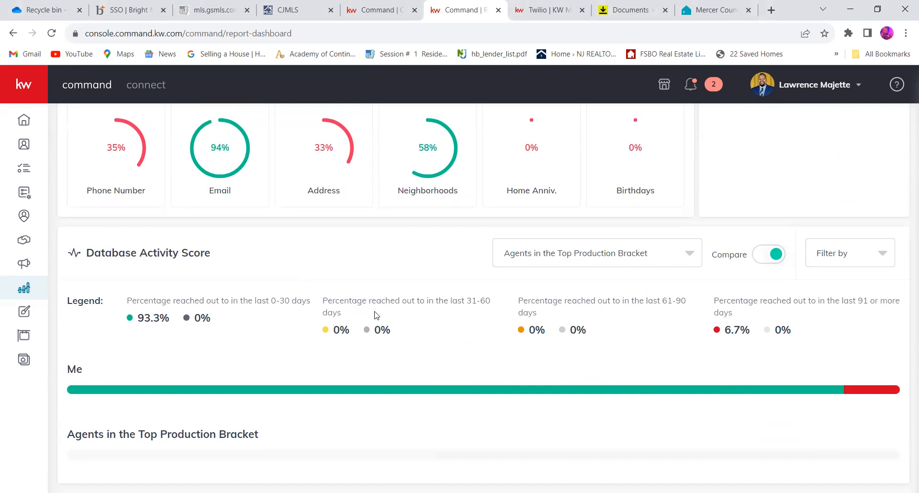
left_click(567, 253)
left_click(557, 294)
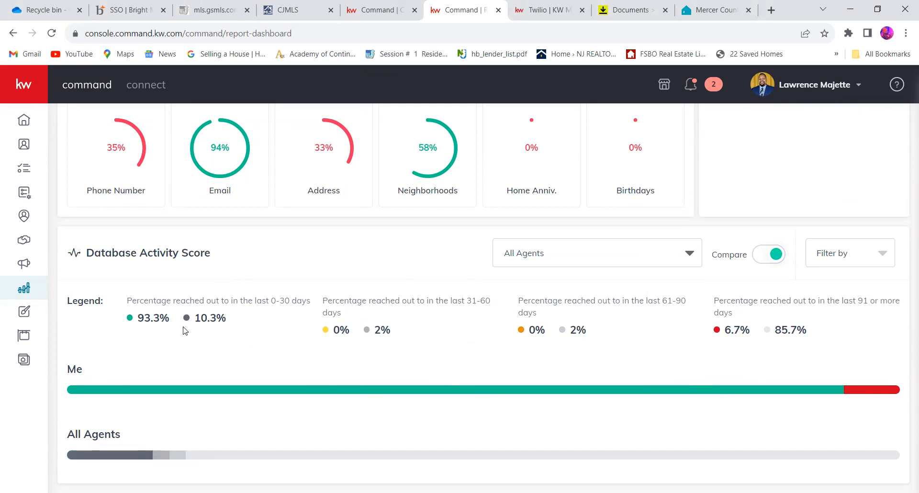
left_click(624, 259)
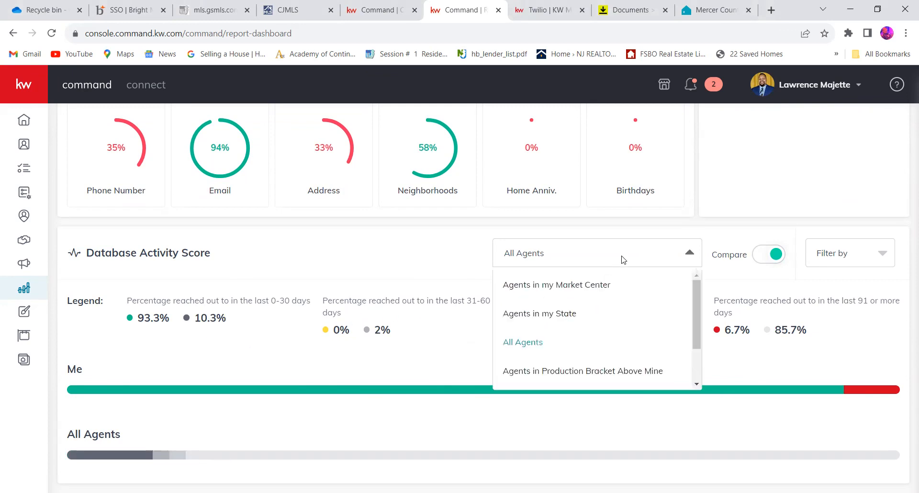
left_click(601, 285)
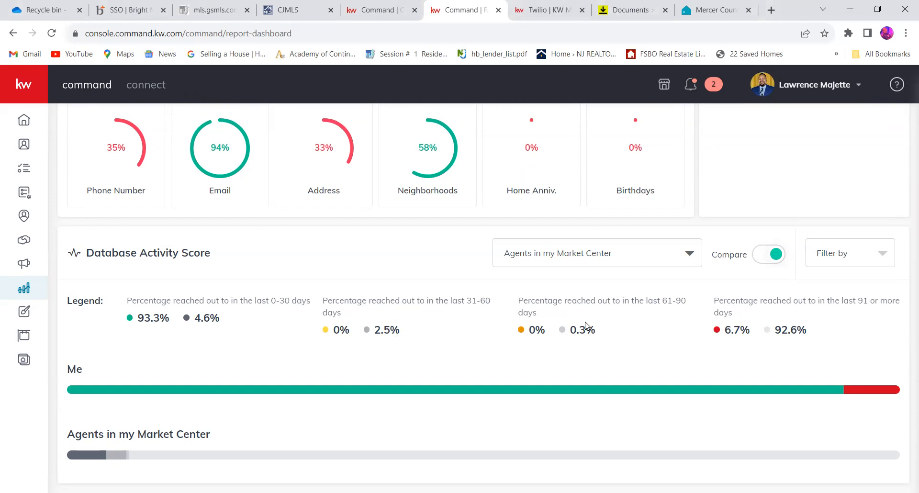
- Inspect the lead sources chart and switch its breakdown to Cities
scroll(585, 326, "up", 1)
scroll(585, 326, "down", 1)
scroll(585, 325, "up", 7)
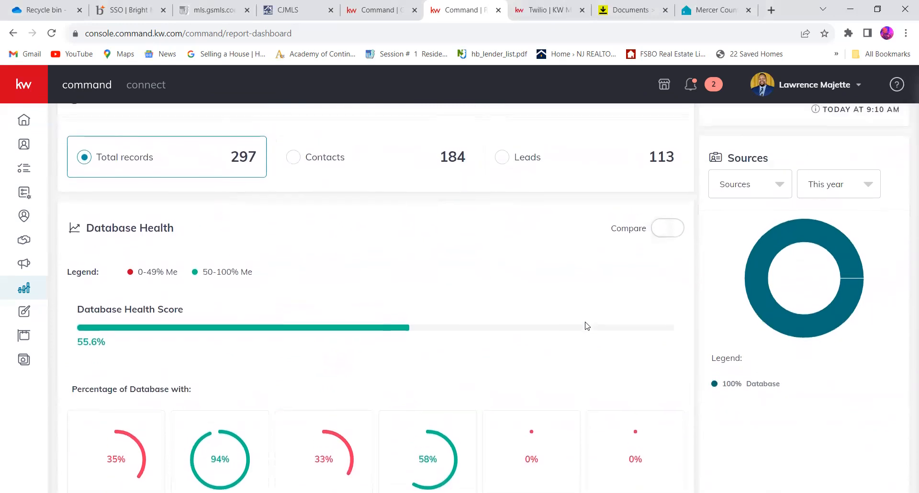
scroll(587, 326, "up", 2)
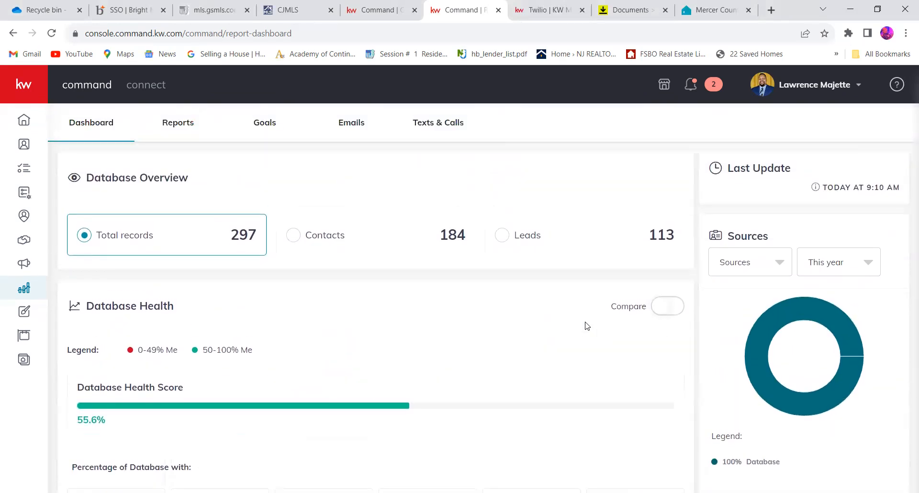
mouse_move(771, 332)
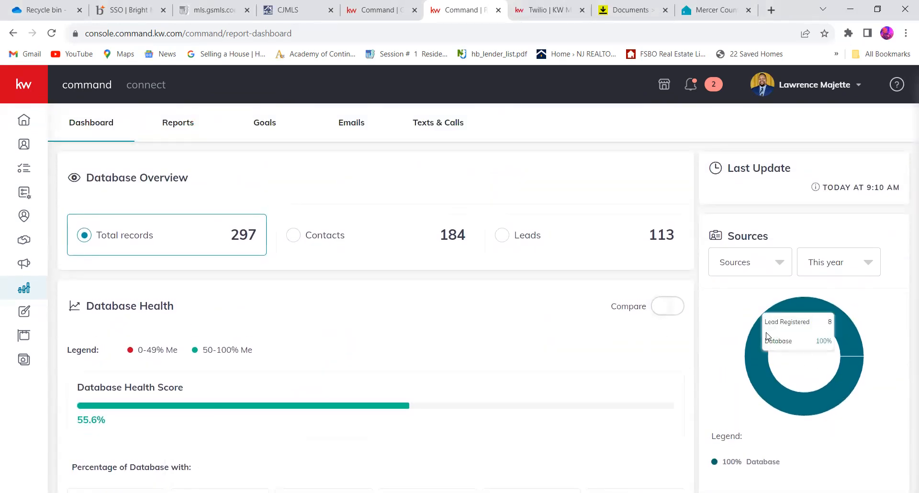
left_click(774, 263)
left_click(727, 292)
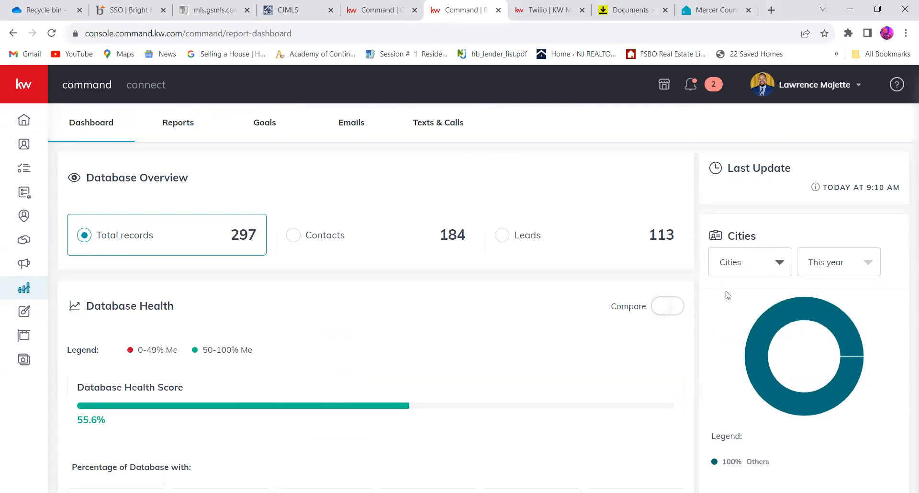
- Check the period choices of the Cities chart and return its breakdown to Sources
left_click(831, 269)
left_click(831, 264)
scroll(747, 303, "down", 4)
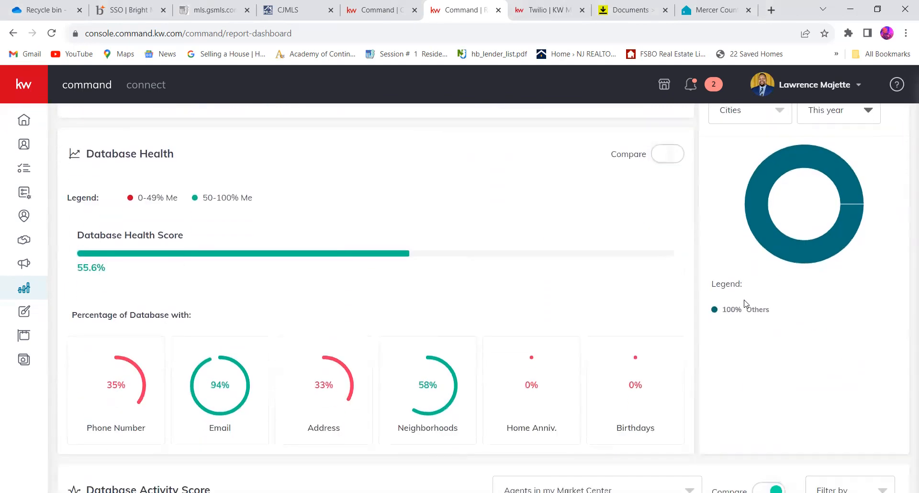
scroll(745, 303, "up", 4)
left_click(775, 263)
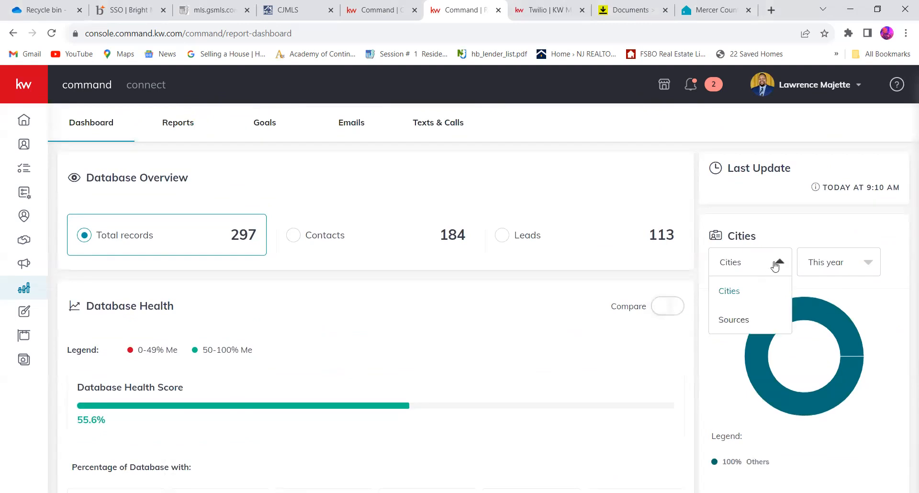
left_click(751, 318)
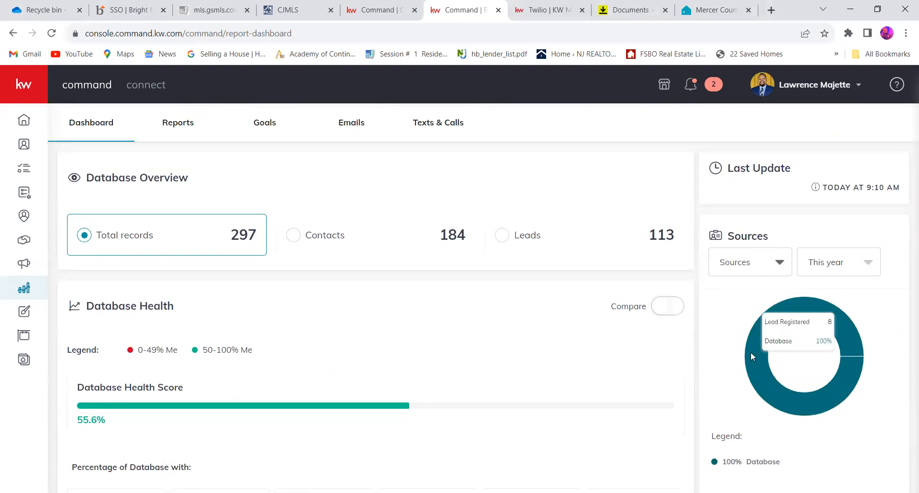
- Examine the Sources chart details, and show the chart by Cities again to inspect its segment
scroll(751, 354, "down", 1)
scroll(751, 357, "down", 1)
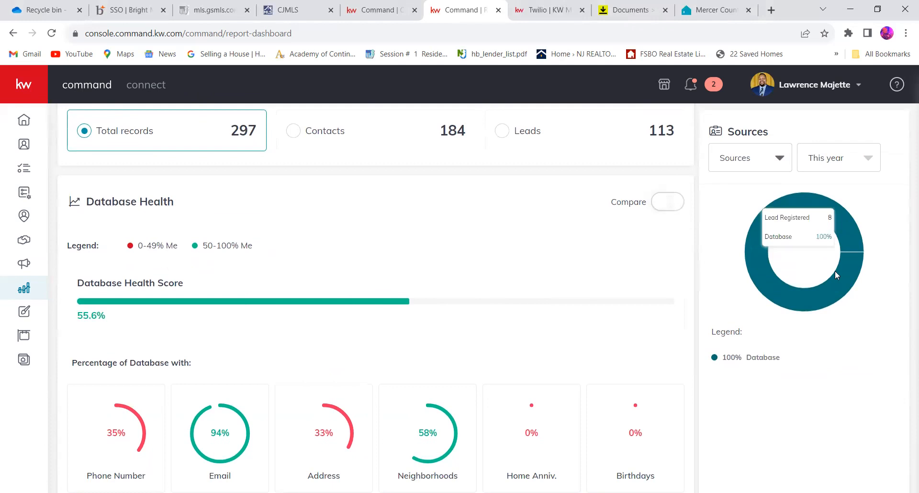
mouse_move(758, 247)
scroll(744, 251, "up", 2)
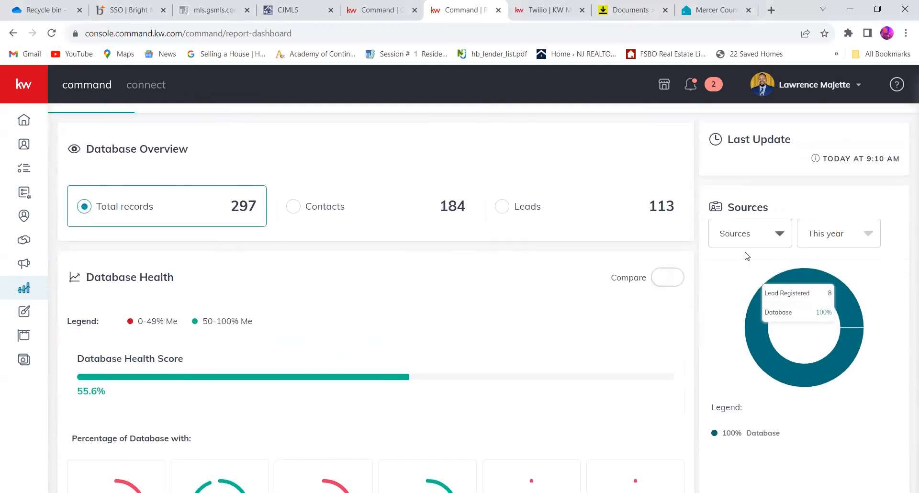
left_click(748, 234)
left_click(747, 263)
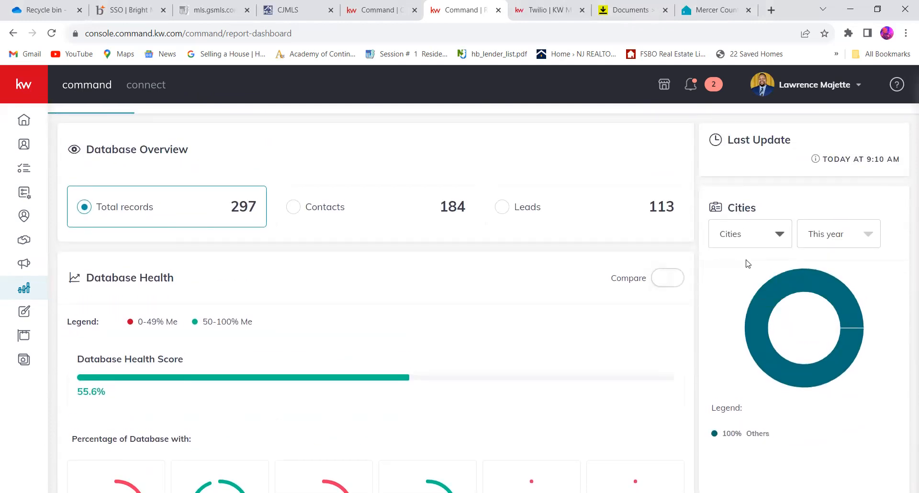
mouse_move(830, 290)
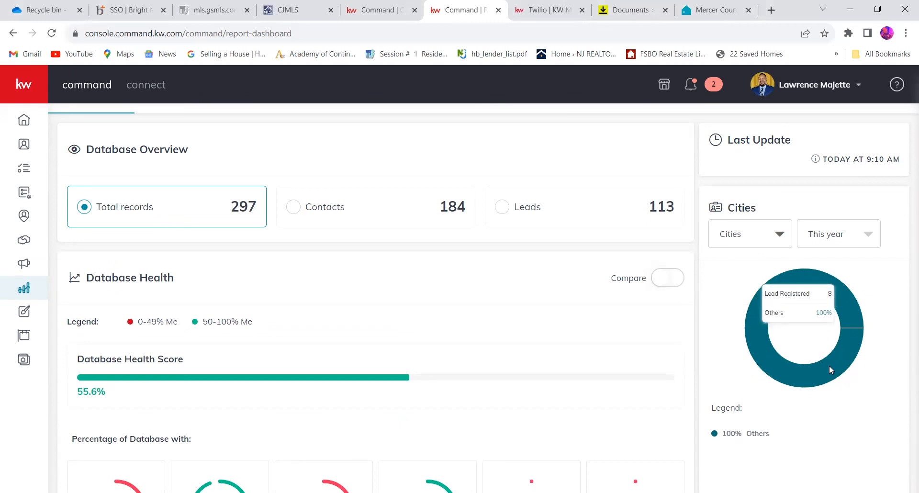
- Set the lead chart's breakdown back to Sources and review its segment details
left_click(778, 234)
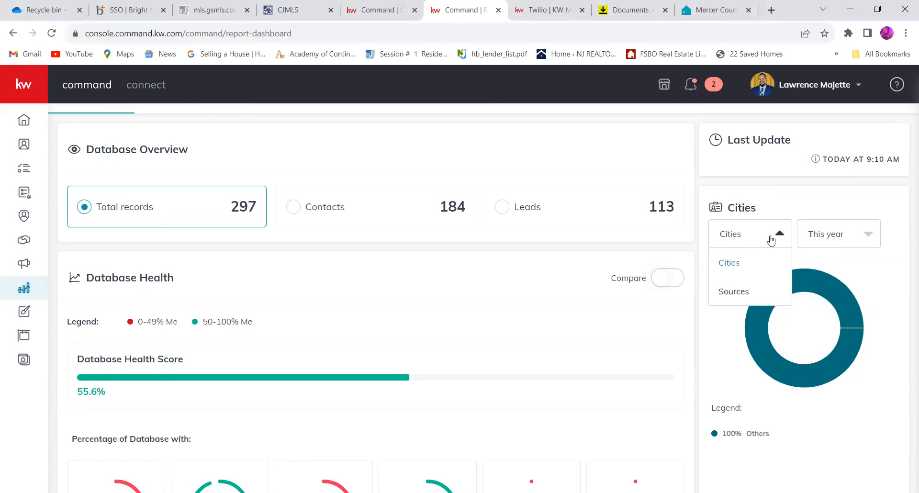
left_click(746, 295)
mouse_move(848, 330)
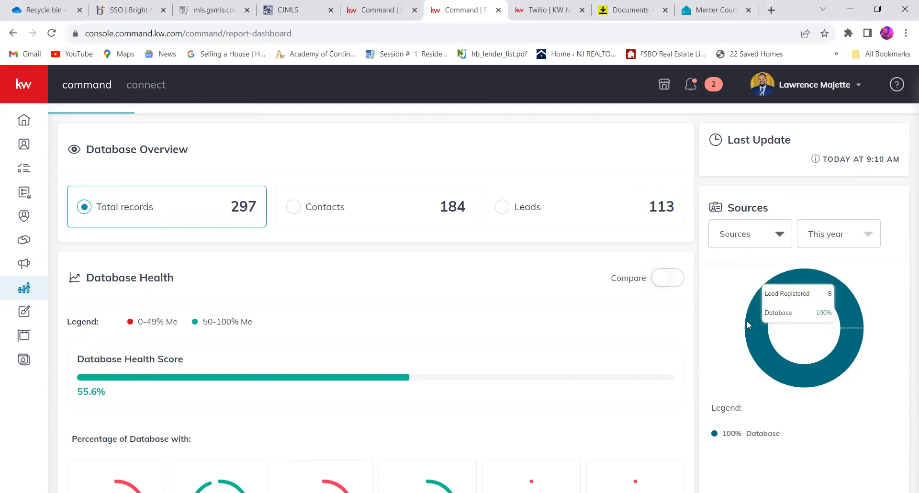
scroll(764, 353, "down", 4)
scroll(764, 353, "up", 5)
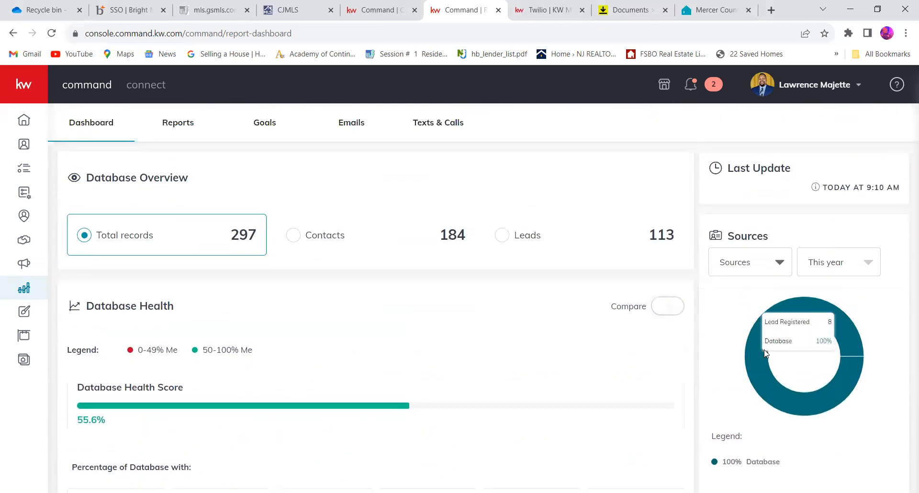
- Open the Opportunities Report and review the listing and buyer opportunity overviews by phase
left_click(183, 134)
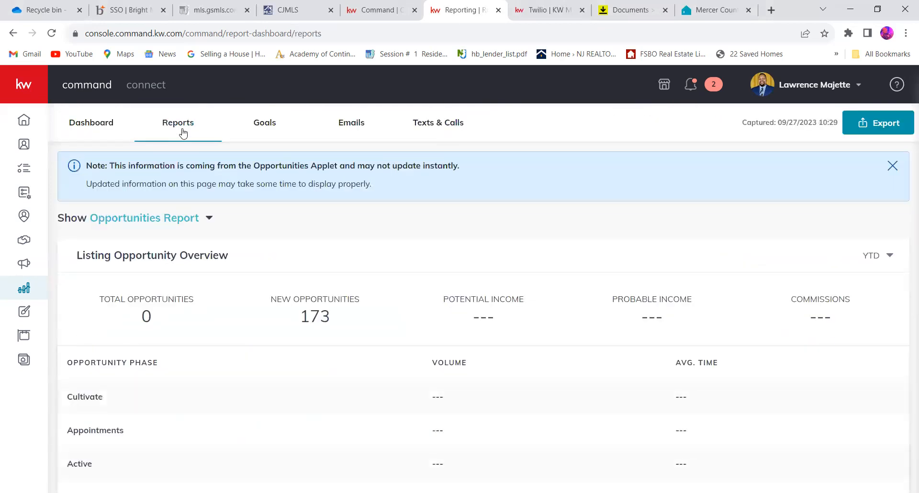
scroll(345, 345, "down", 1)
scroll(347, 346, "down", 2)
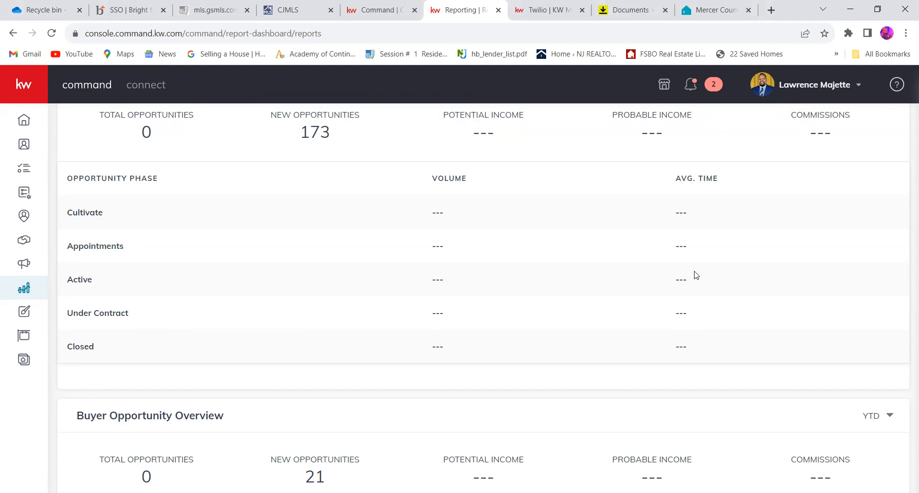
scroll(696, 275, "down", 5)
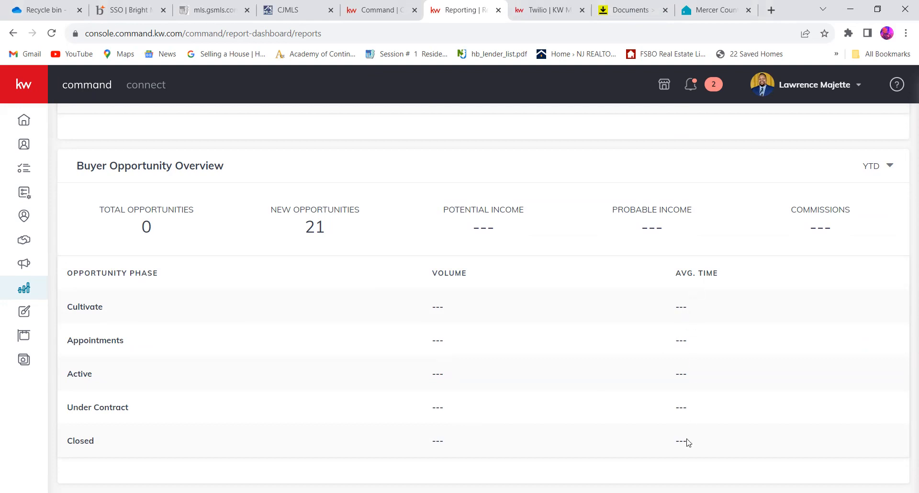
scroll(689, 443, "up", 10)
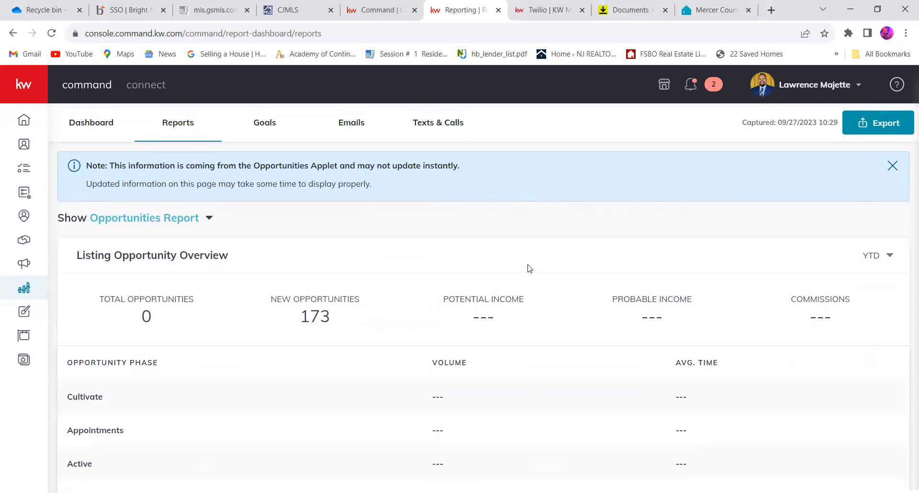
- Select YTD as the Listing Opportunity Overview period and review the other available periods
left_click(888, 262)
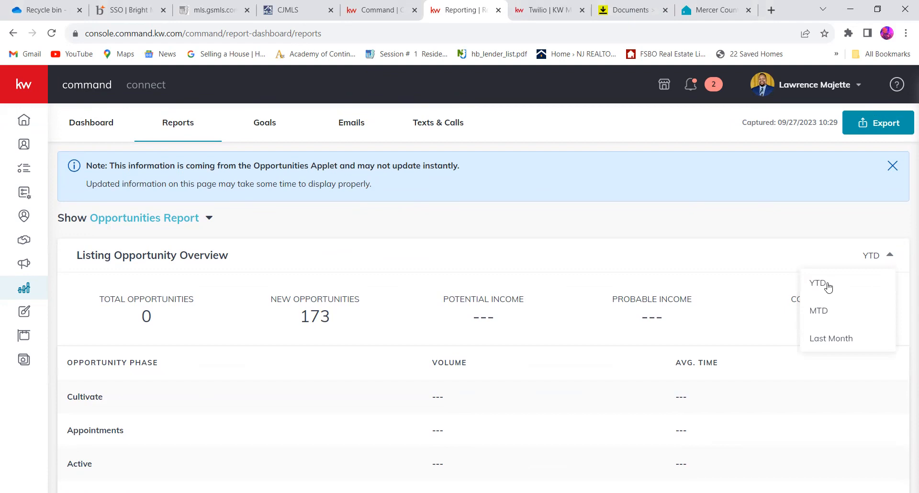
left_click(828, 287)
left_click(891, 253)
left_click(891, 254)
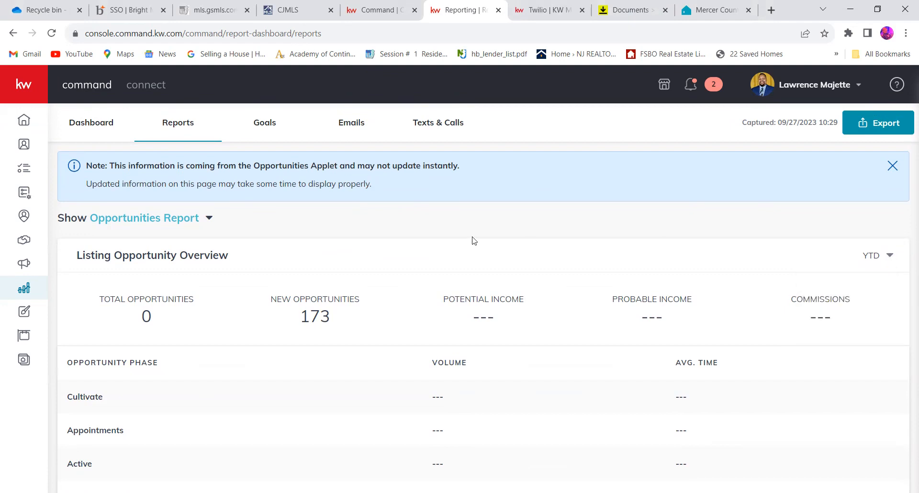
left_click(868, 261)
left_click(868, 260)
- Open the Goals page and examine progress for each stage in Goals vs. Actual
left_click(270, 126)
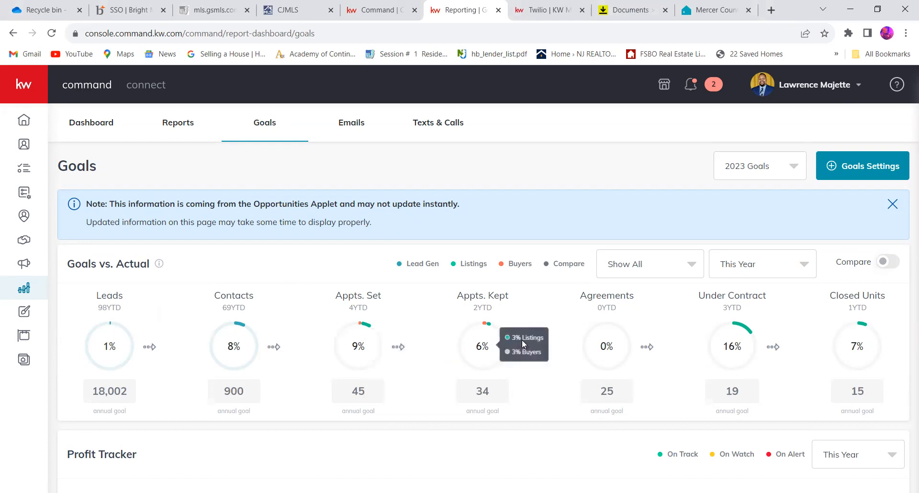
mouse_move(748, 352)
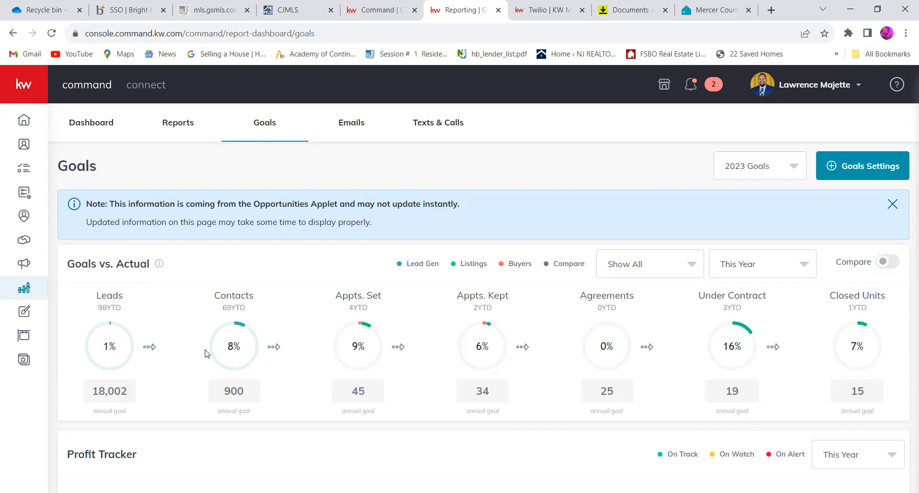
mouse_move(617, 333)
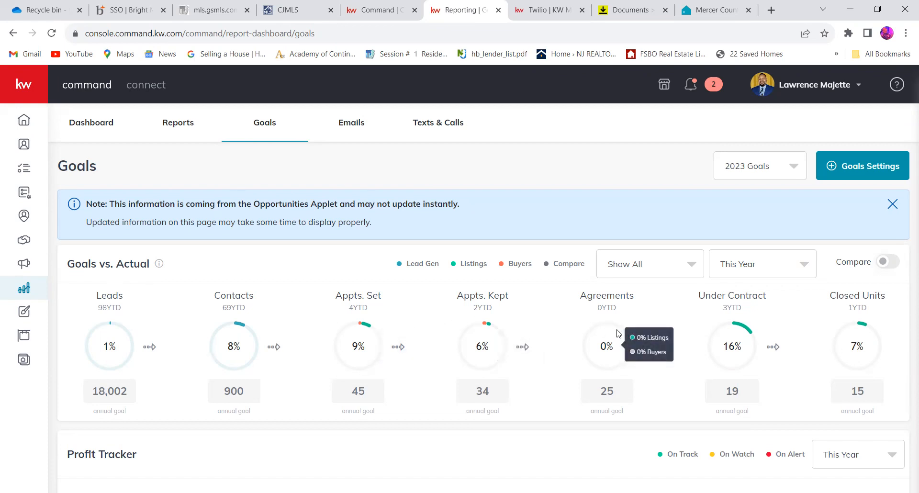
scroll(617, 334, "down", 2)
scroll(618, 333, "up", 2)
scroll(617, 333, "down", 3)
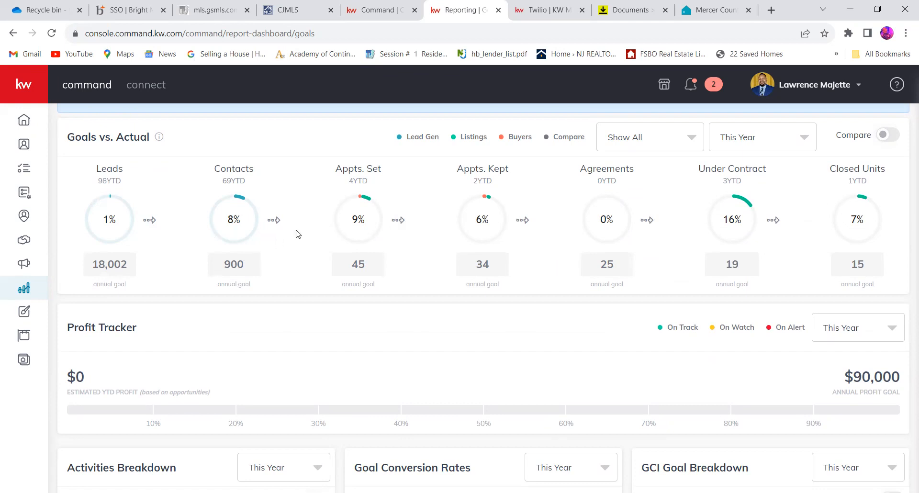
- Inspect the listings and buyers split for each Goals vs. Actual stage from Appts. Set to Closed Units
mouse_move(371, 199)
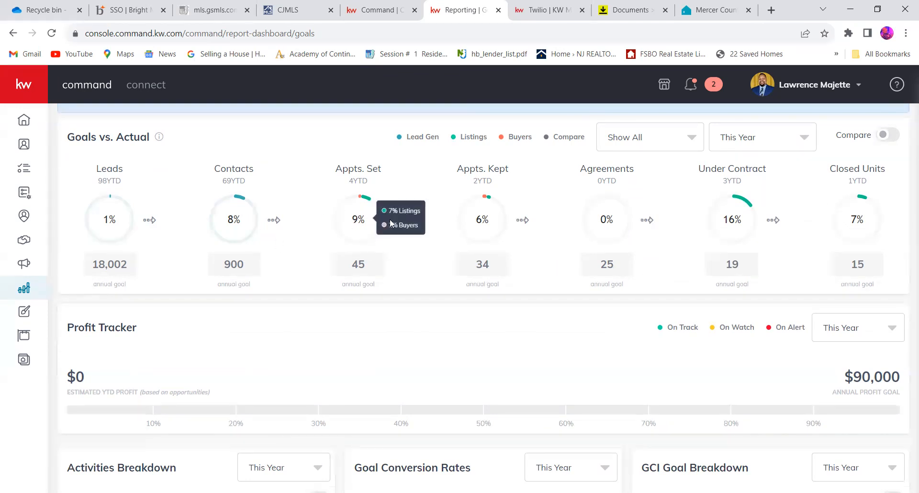
mouse_move(480, 215)
mouse_move(595, 202)
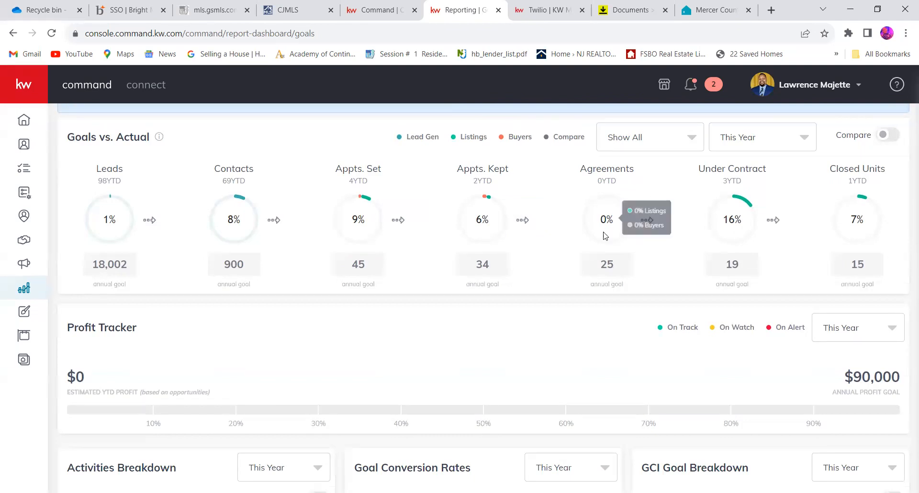
mouse_move(757, 219)
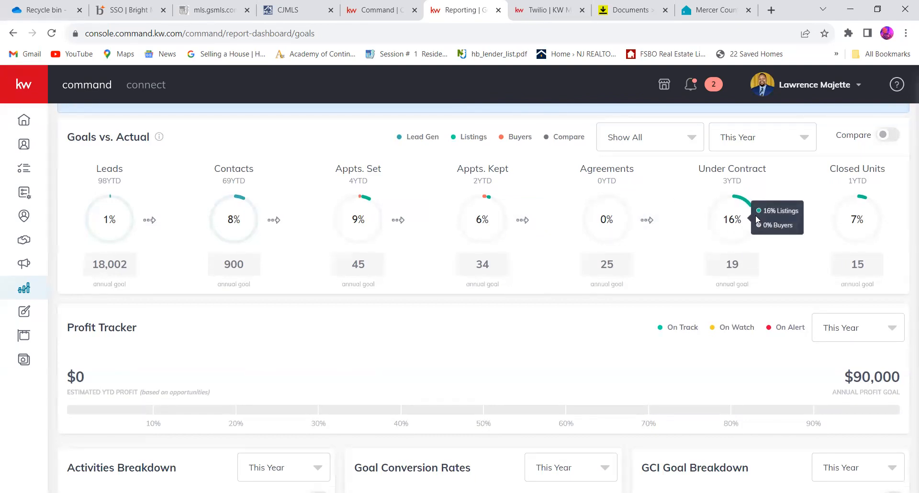
mouse_move(882, 227)
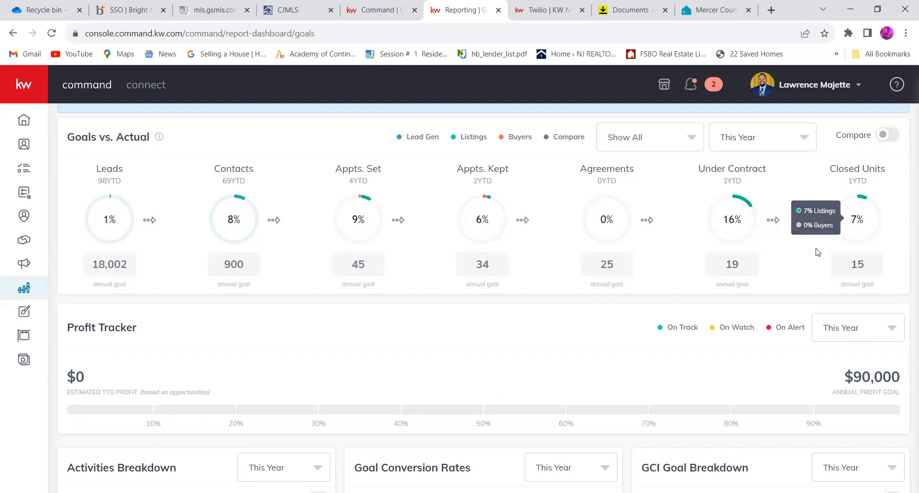
- Review the Profit Tracker and the activities, goal conversion rate and GCI goal breakdown charts
scroll(814, 254, "down", 2)
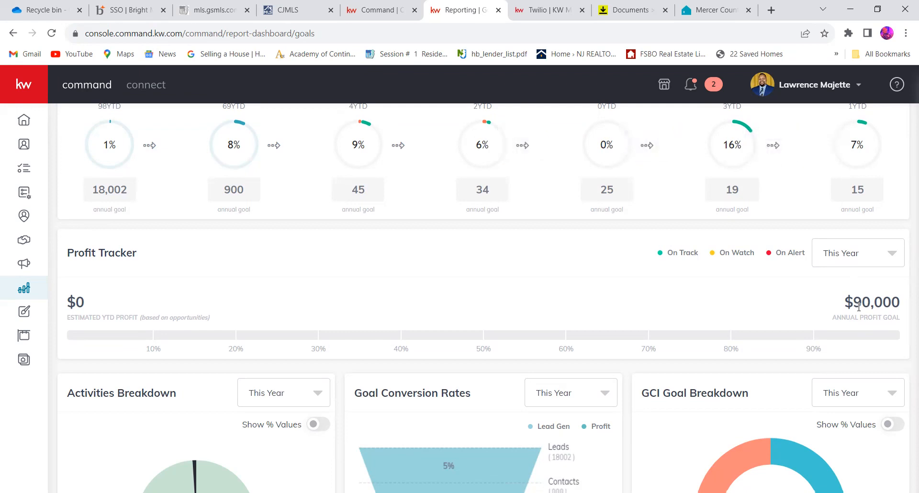
scroll(859, 306, "down", 5)
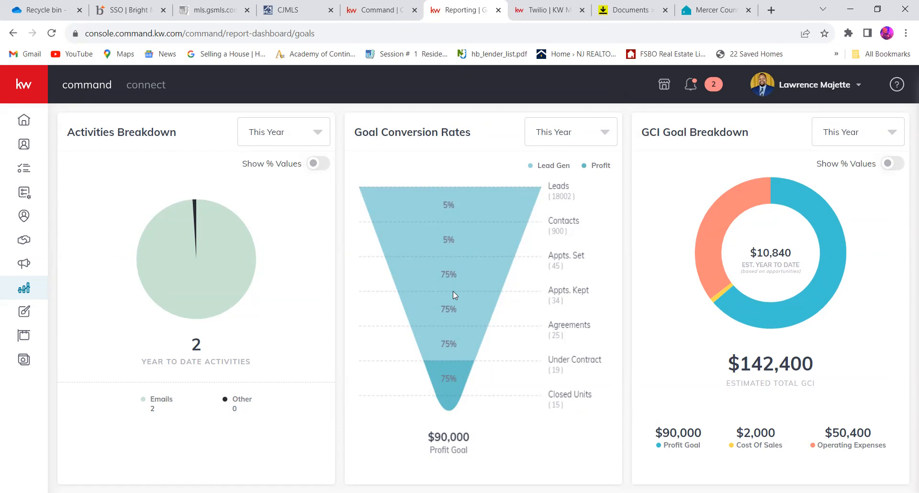
- Compare the Goals vs. Actual stages with the Goal Conversion Rates and GCI Goal Breakdown charts
mouse_move(222, 284)
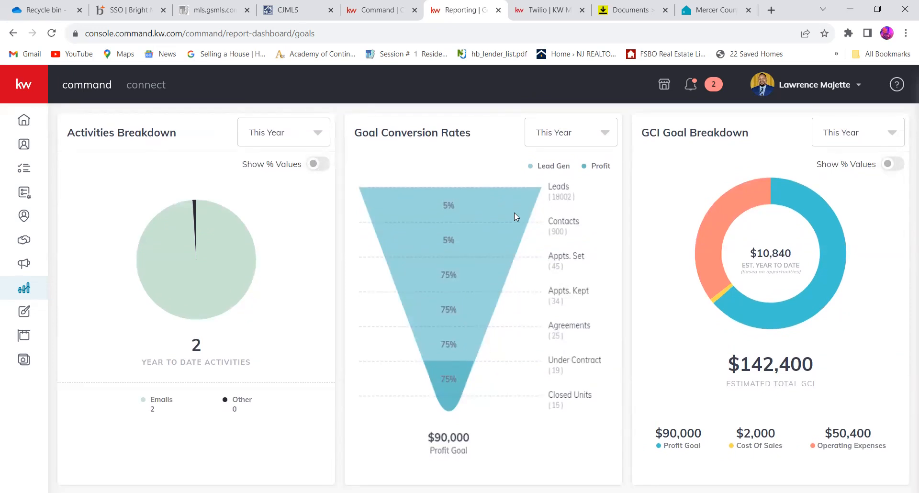
scroll(517, 240, "up", 7)
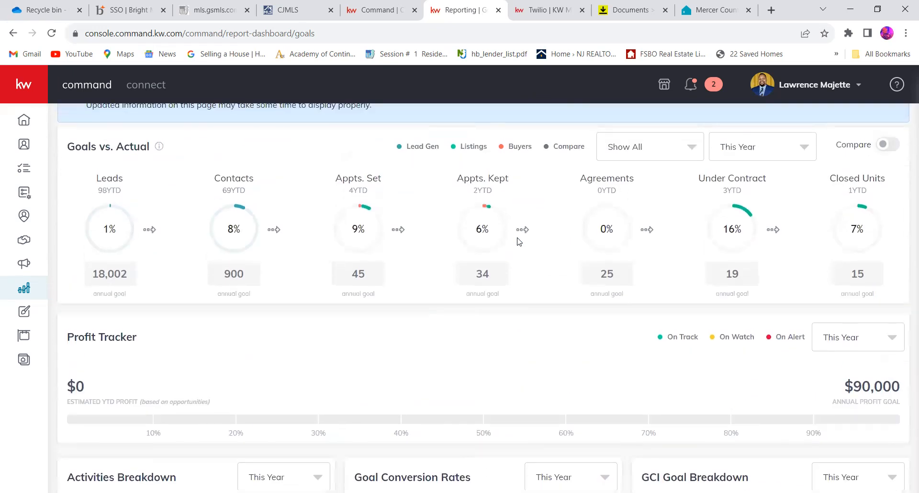
scroll(723, 240, "down", 5)
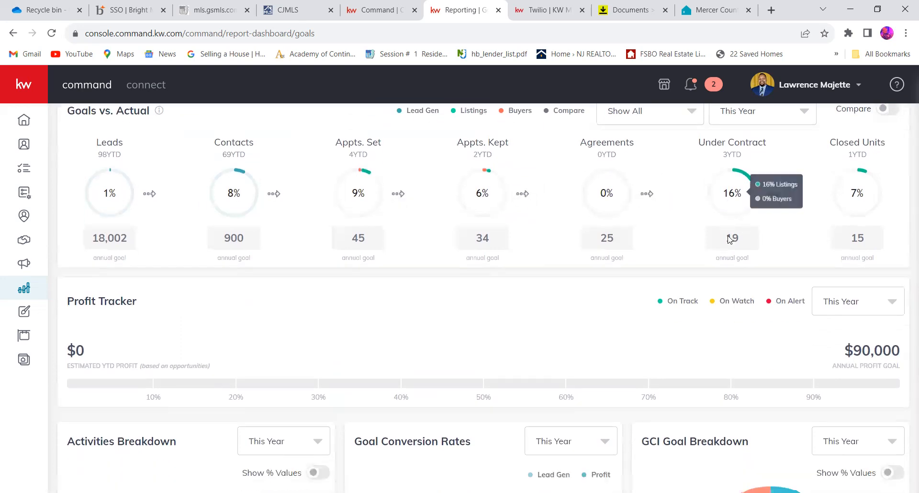
scroll(730, 239, "down", 1)
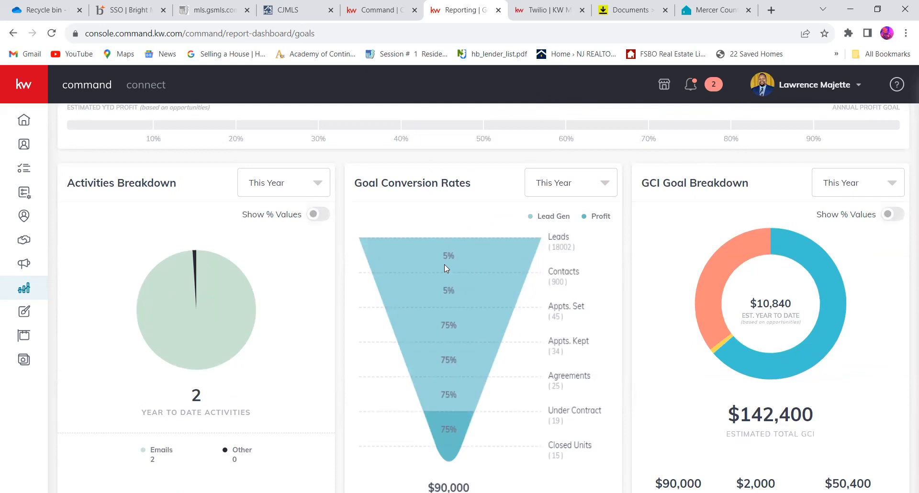
scroll(454, 255, "down", 1)
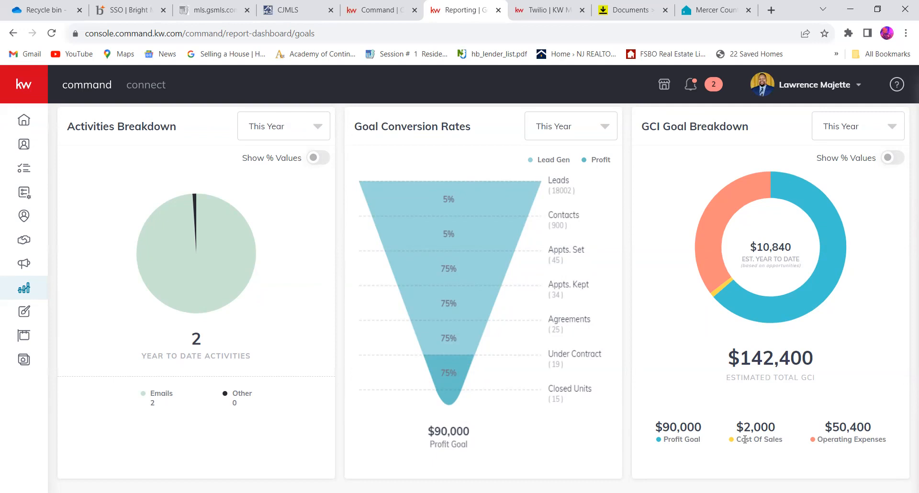
- Switch the Goals page to 2024 Goals and start the Set Goals guide from the goal settings
scroll(745, 439, "up", 10)
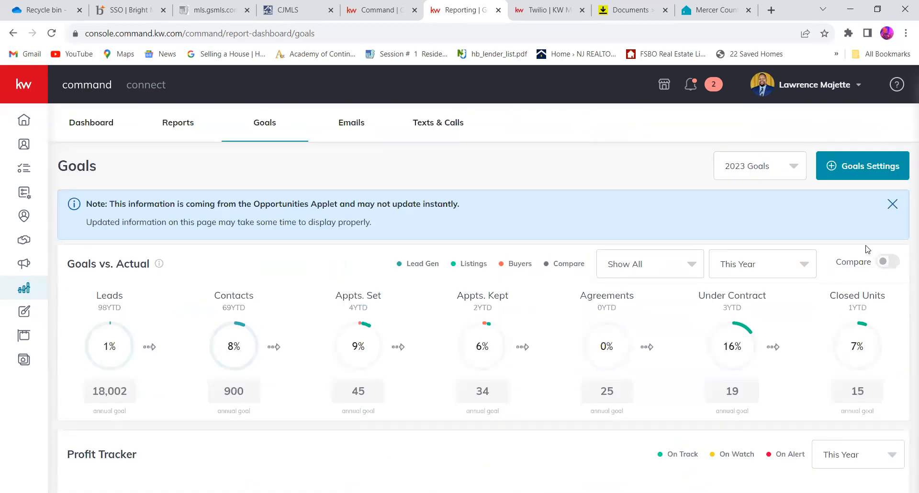
left_click(782, 169)
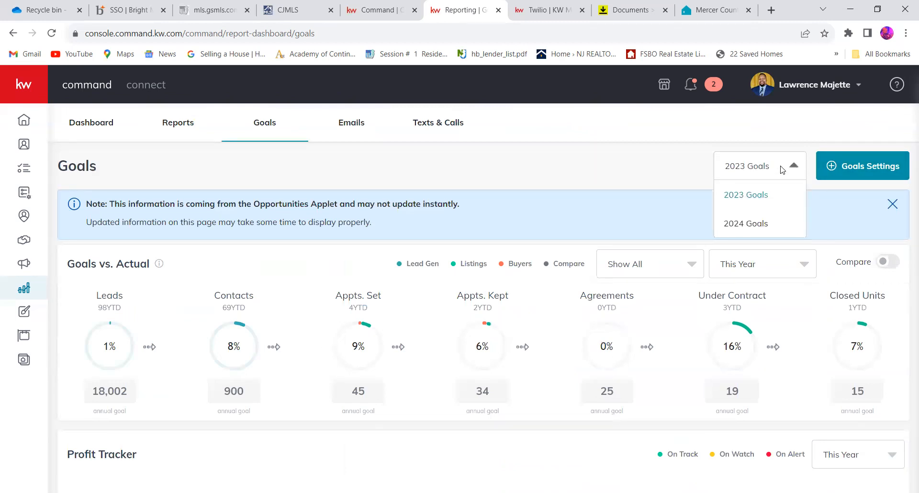
left_click(753, 225)
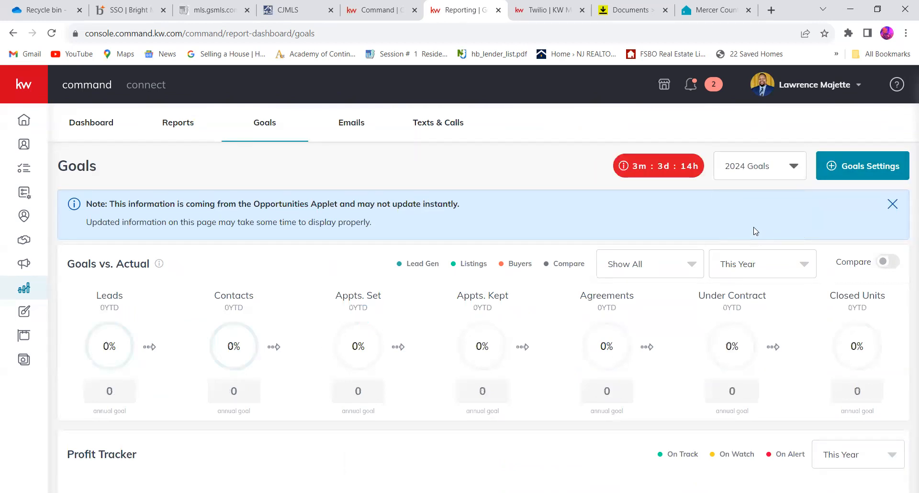
left_click(841, 177)
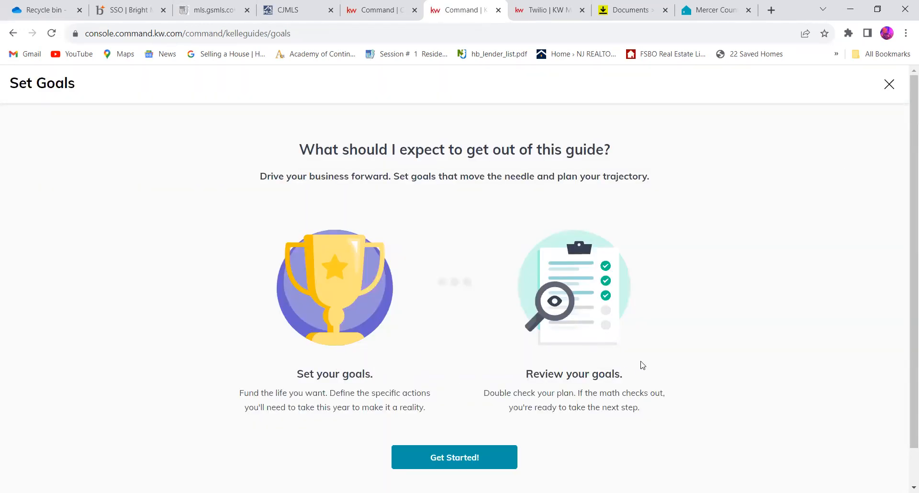
left_click(477, 436)
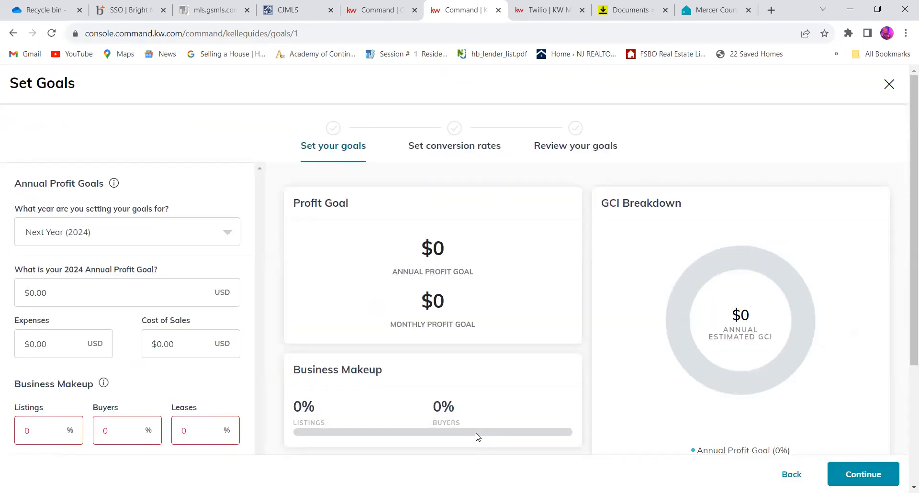
- Switch the goal year to This Year (2023) and review that year's profit goal, business makeup and average commissions
scroll(477, 437, "down", 3)
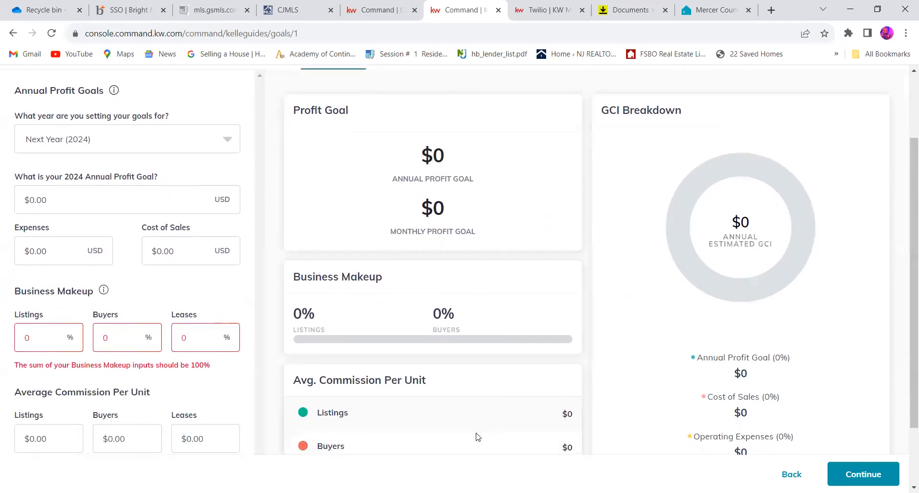
left_click(225, 137)
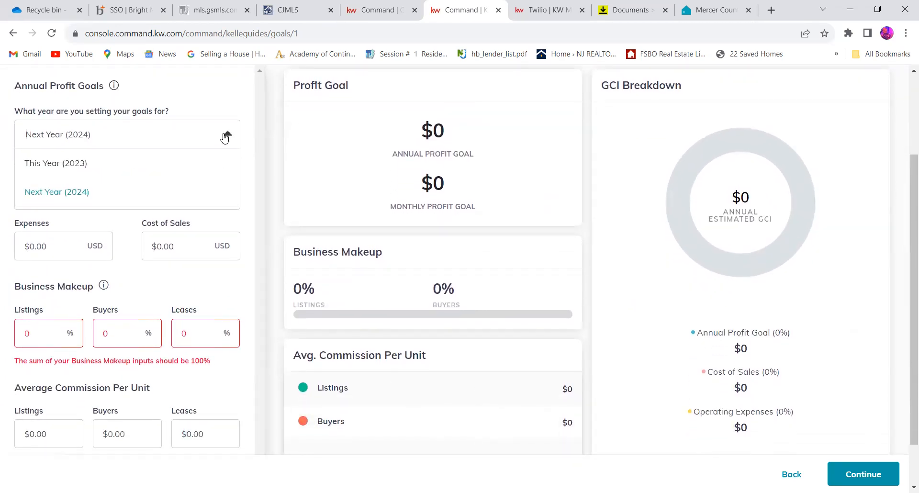
left_click(131, 173)
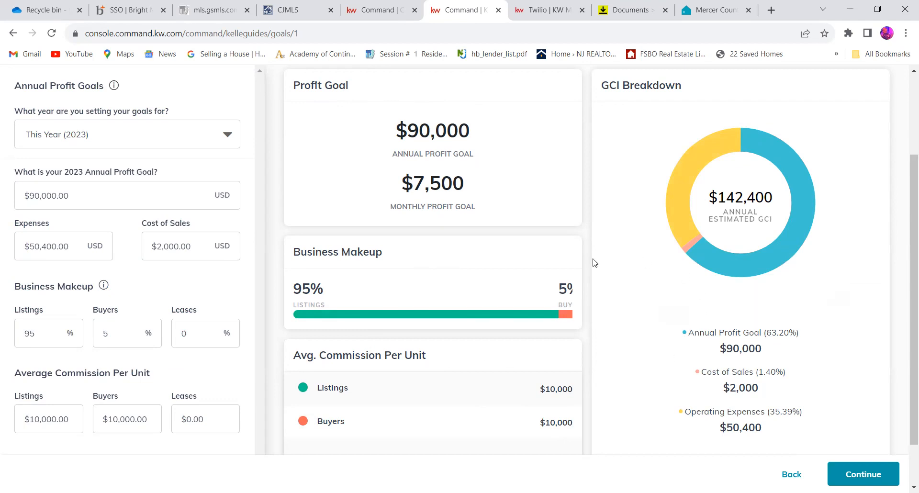
- Set the goal year back to Next Year (2024) and reload the page to clear the carried-over figures
left_click(220, 139)
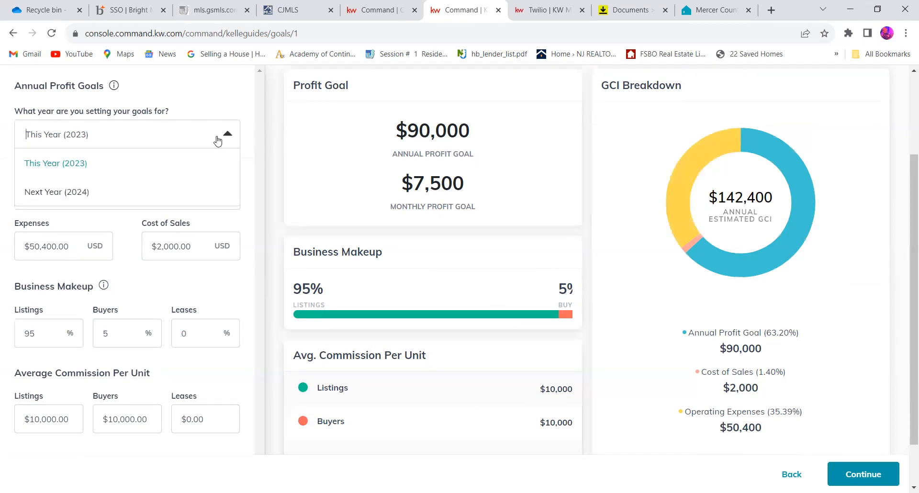
left_click(197, 190)
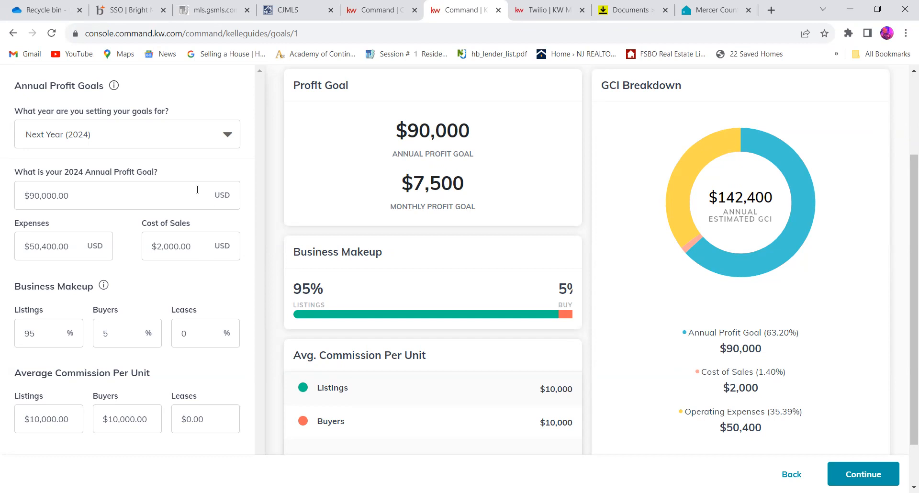
left_click(227, 135)
left_click(166, 192)
left_click(53, 35)
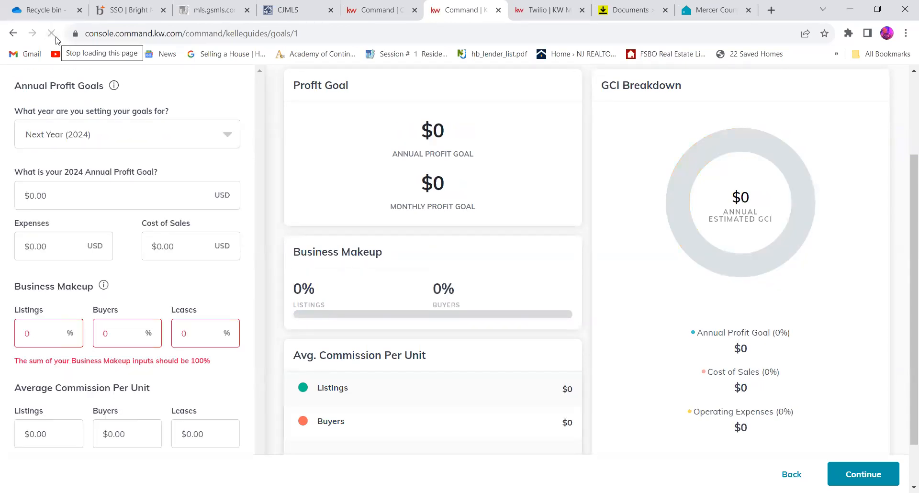
- Set the 2024 Business Makeup to 70% listings, 20% buyers and 10% leases
scroll(174, 165, "down", 1)
left_click(131, 201)
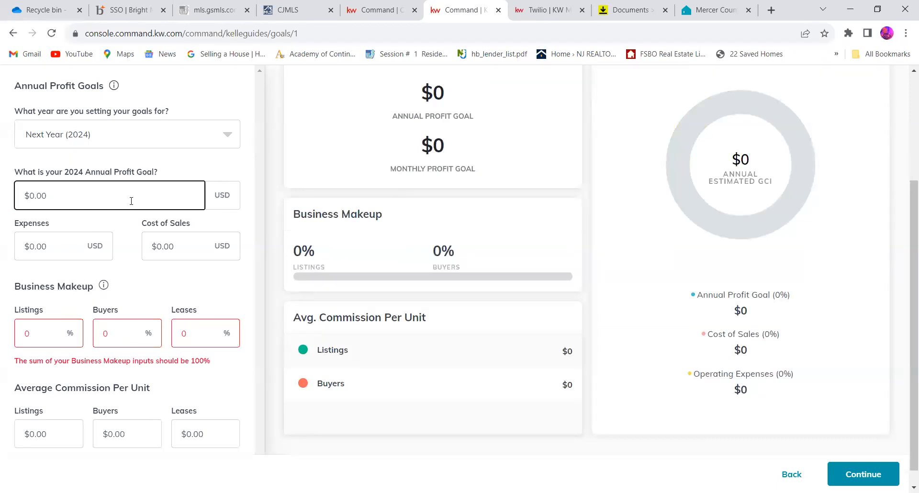
left_click(54, 325)
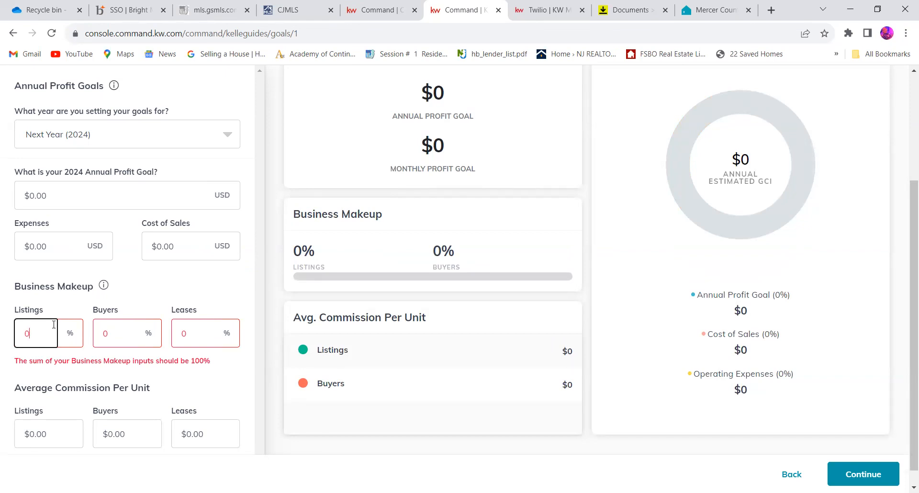
type("70")
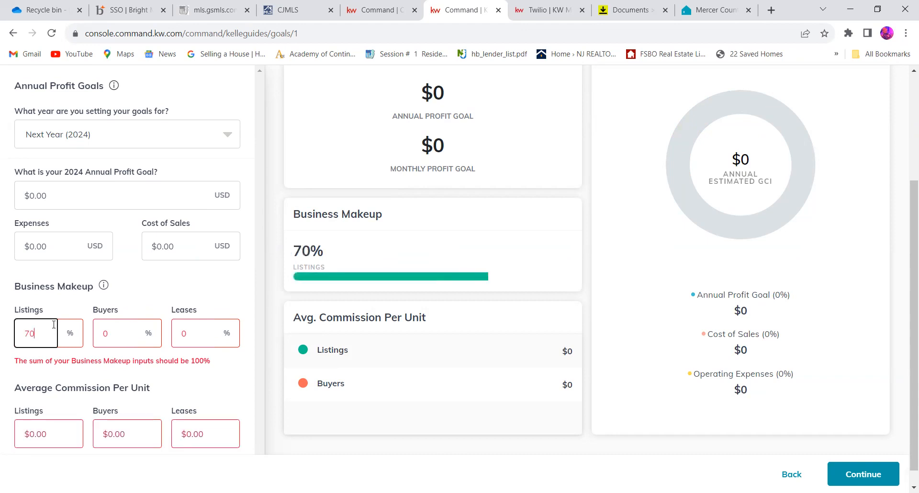
left_click(119, 330)
type("20")
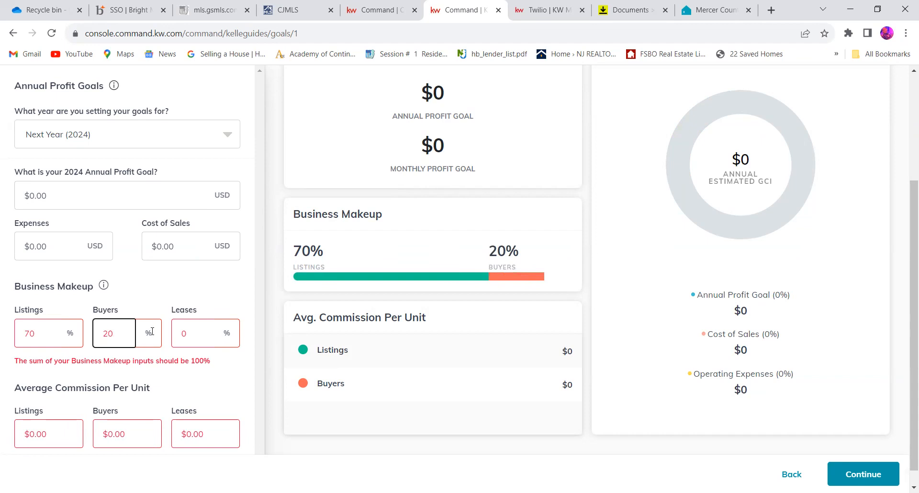
left_click(191, 332)
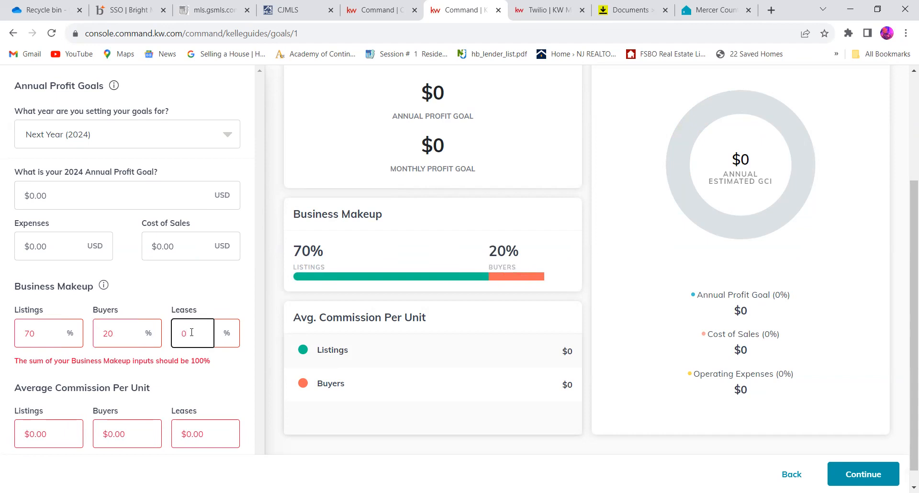
type("10")
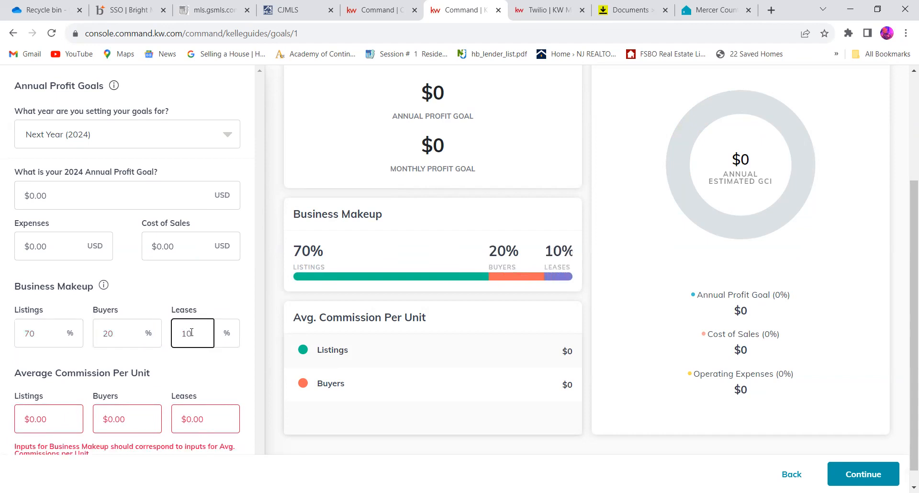
- Set the Average Commission Per Unit for listings to $8,000
scroll(192, 332, "down", 1)
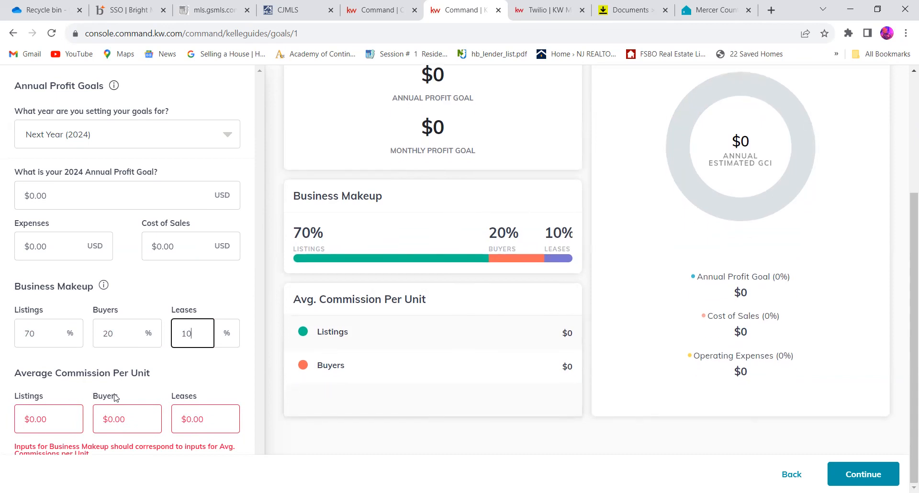
left_click(45, 416)
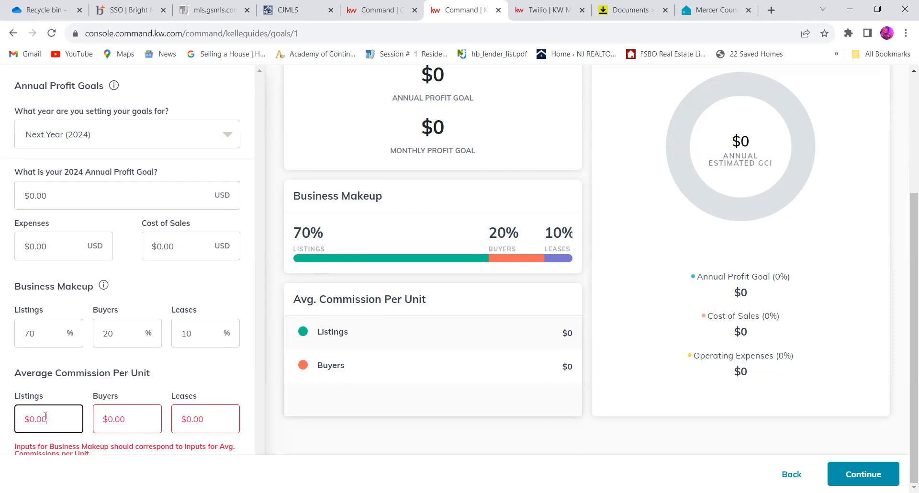
key("BackSpace")
key("BackSpace")
key("BackSpace")
key("BackSpace")
type("8,000")
- Set the Average Commission Per Unit for buyers to $4,000
left_click(133, 417)
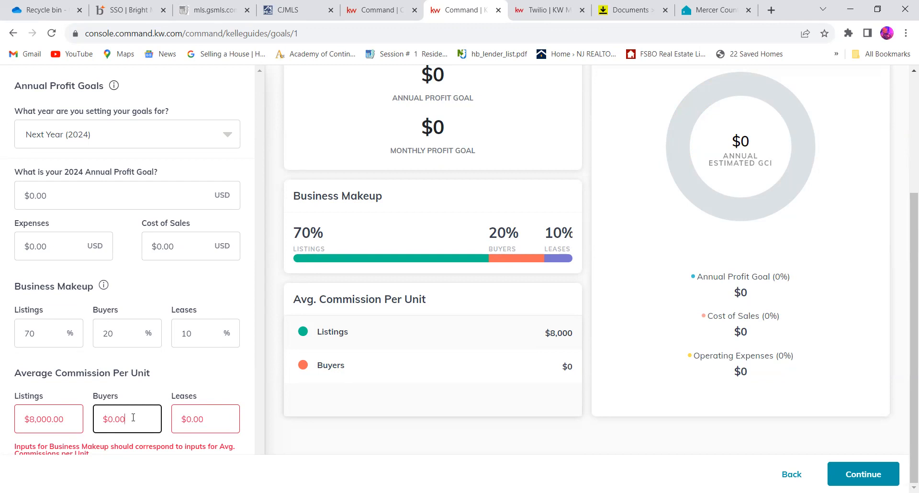
key("BackSpace")
key("BackSpace")
key("BackSpace")
key("BackSpace")
type("4000")
- Set the Average Commission Per Unit for leases to $500
left_click(213, 416)
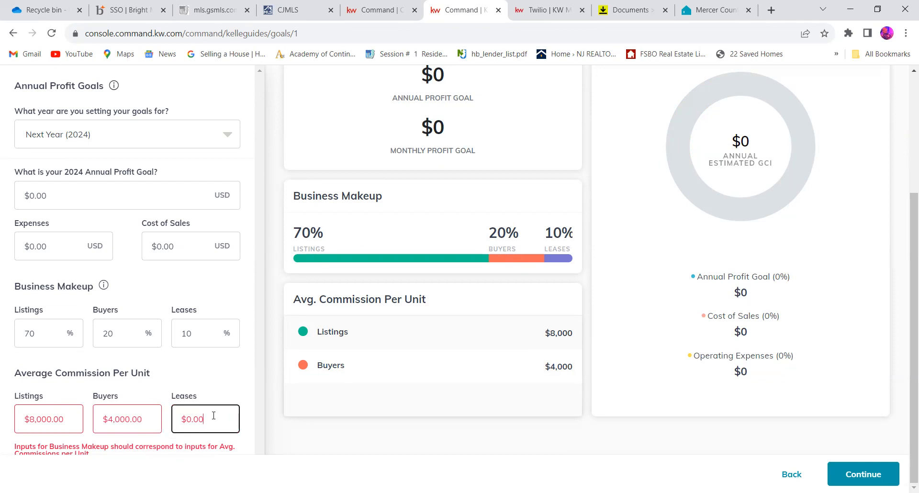
key("BackSpace")
key("BackSpace")
key("BackSpace")
key("BackSpace")
type("500")
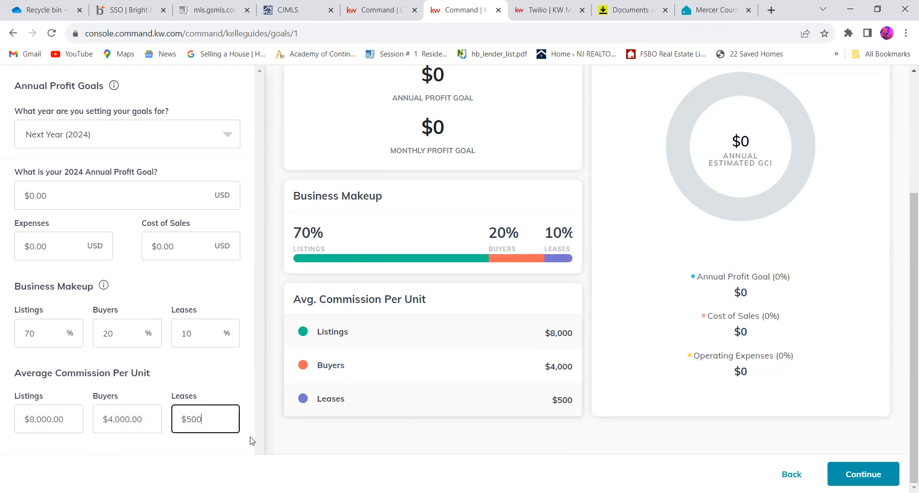
left_click(253, 440)
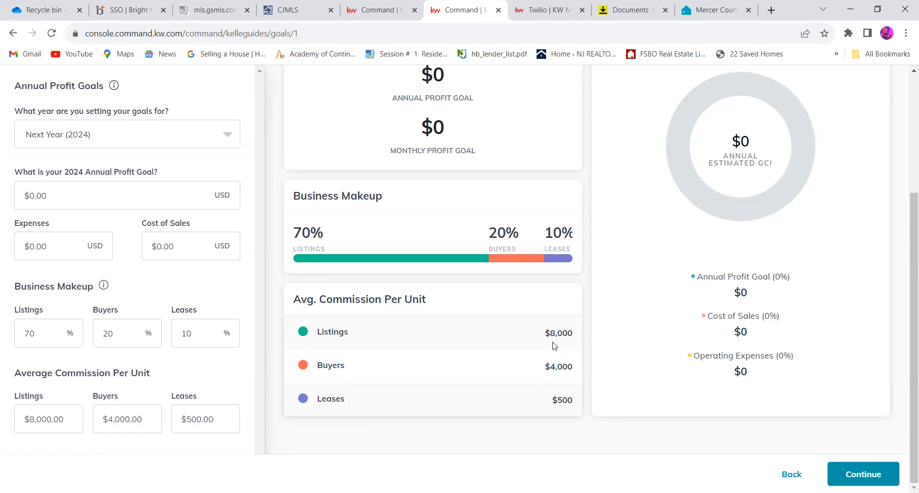
- Set the 2024 Annual Profit Goal to $105,000
scroll(552, 345, "up", 1)
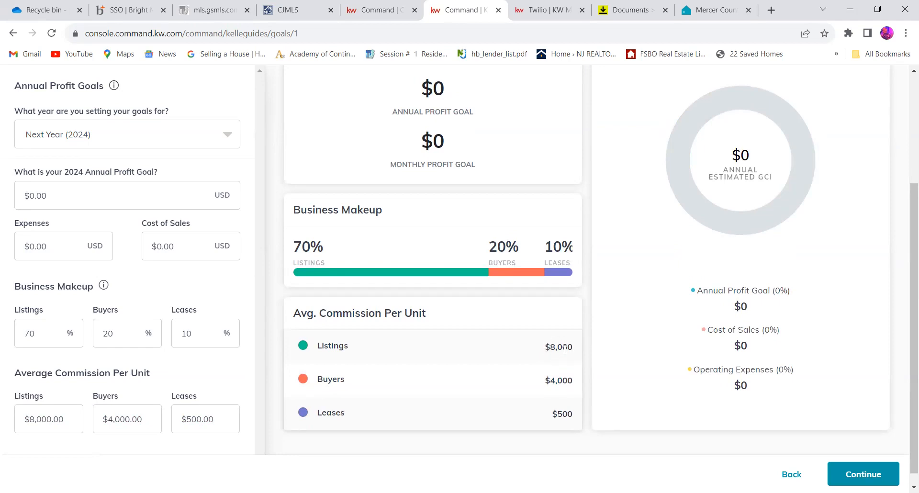
scroll(343, 261, "up", 2)
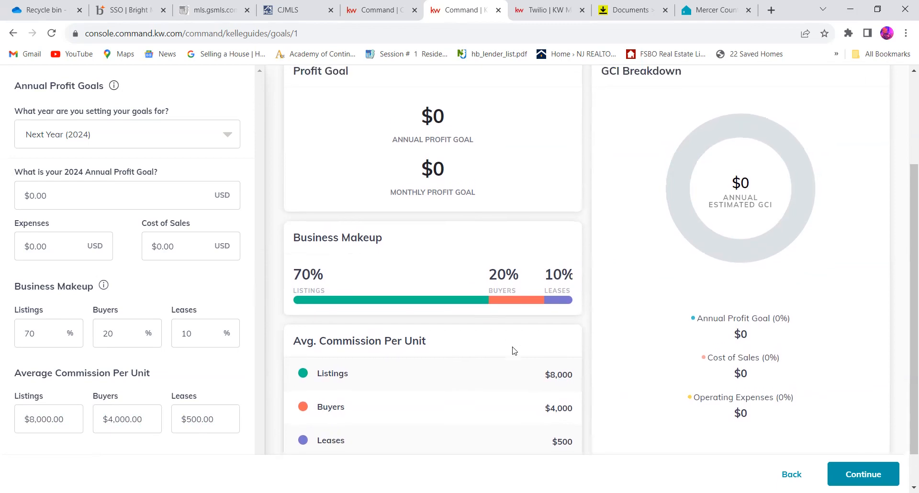
scroll(549, 373, "down", 1)
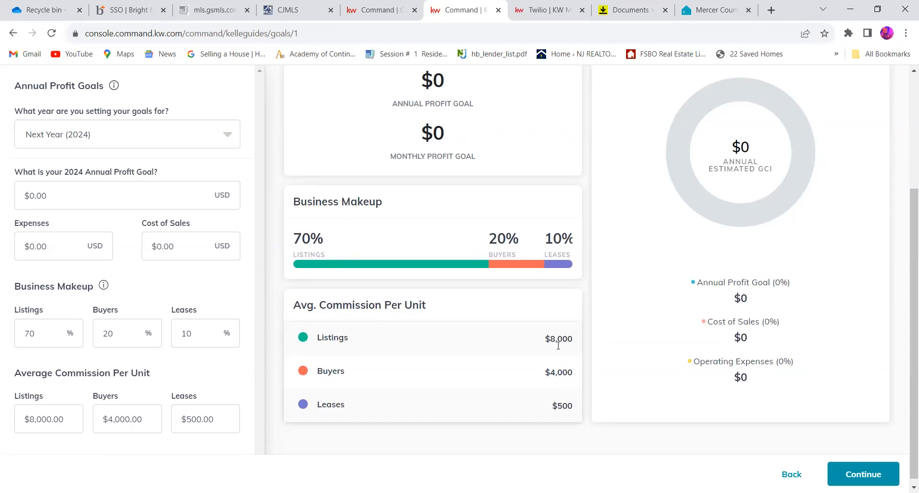
left_click(135, 196)
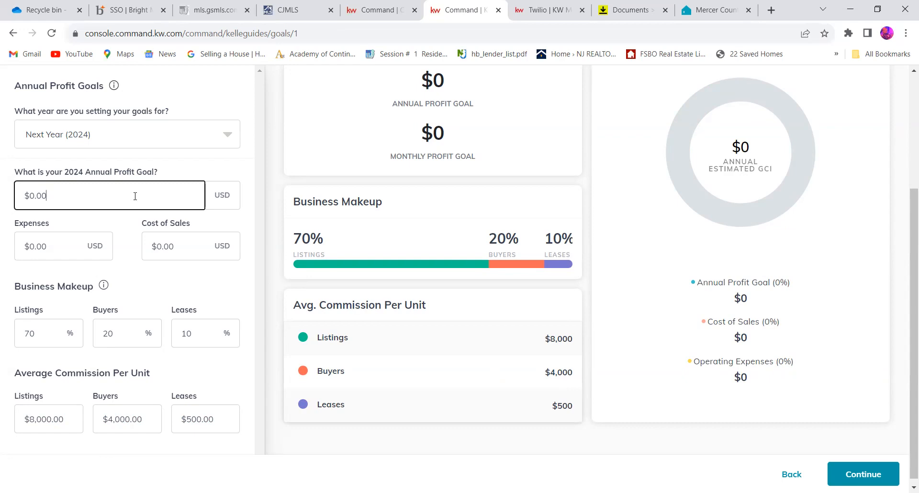
type("10")
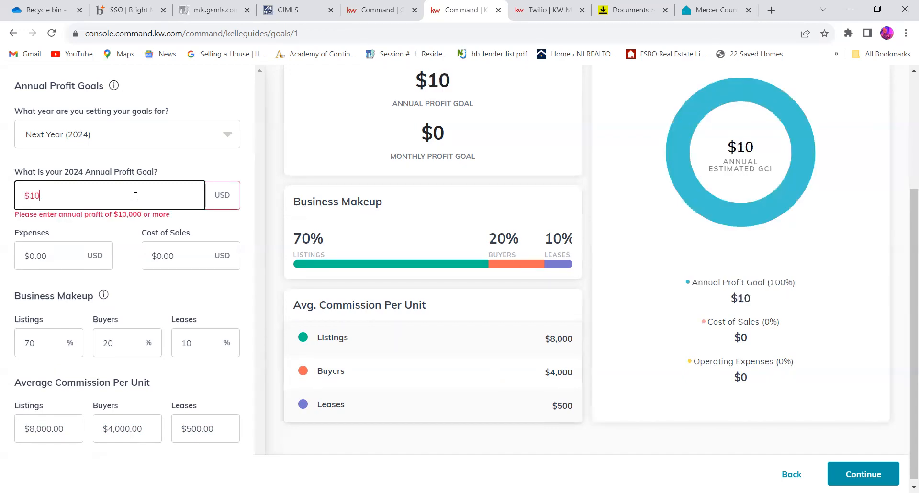
type("5,000")
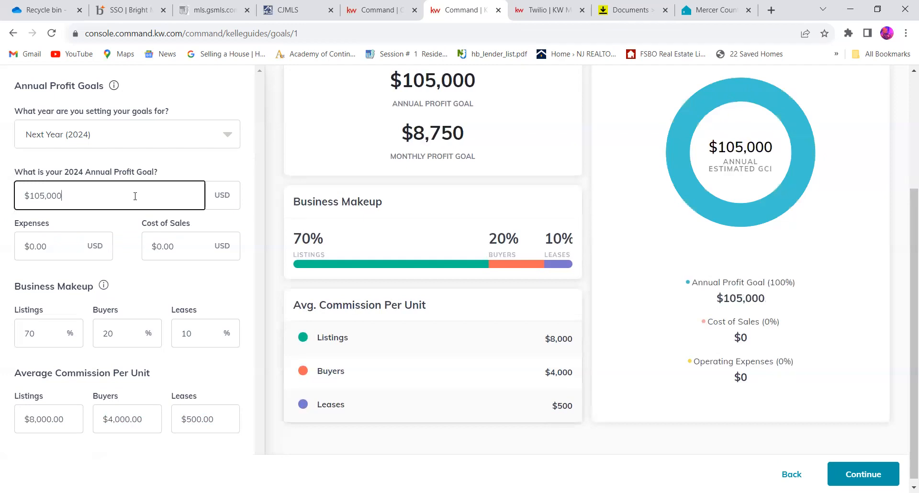
left_click(235, 279)
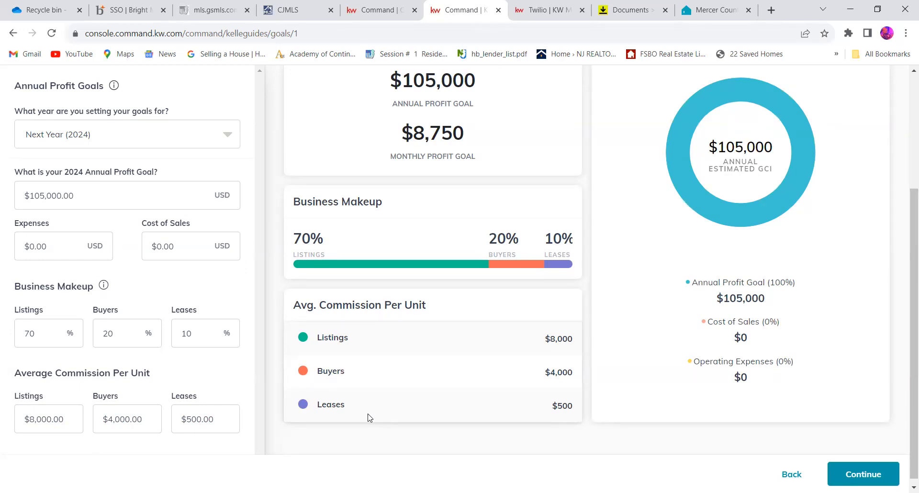
- Set the 2024 Annual Profit Goal to $20,000
scroll(369, 418, "up", 2)
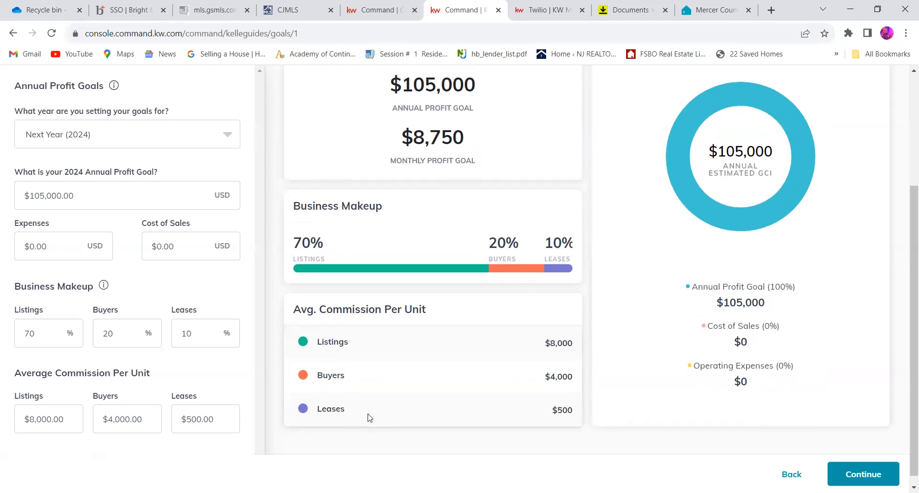
scroll(430, 184, "up", 2)
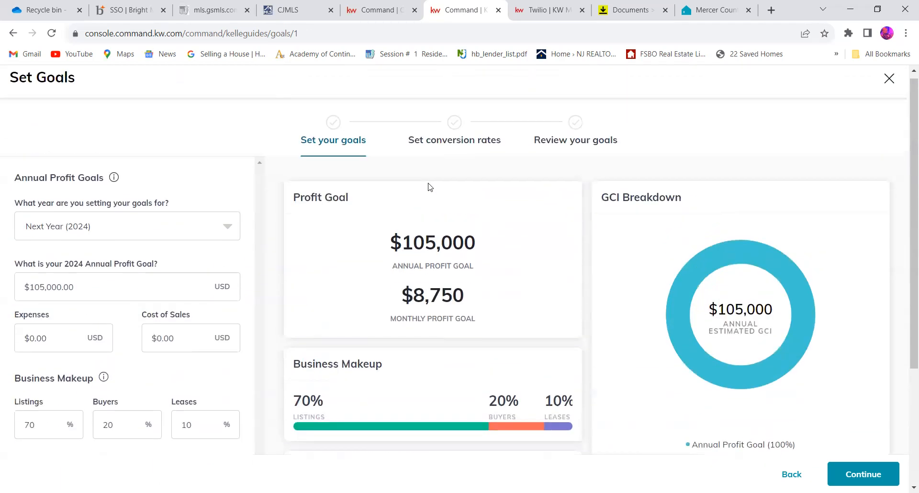
scroll(429, 183, "down", 2)
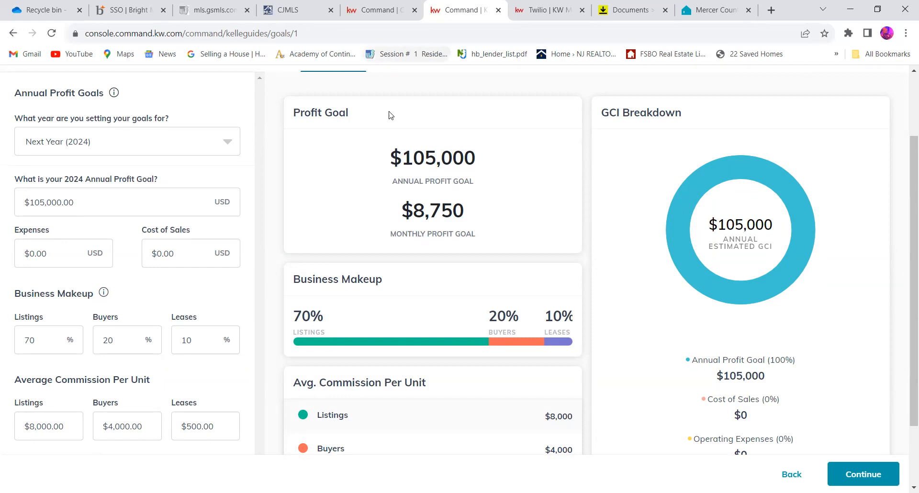
scroll(342, 189, "down", 1)
triple_click(82, 186)
key("BackSpace")
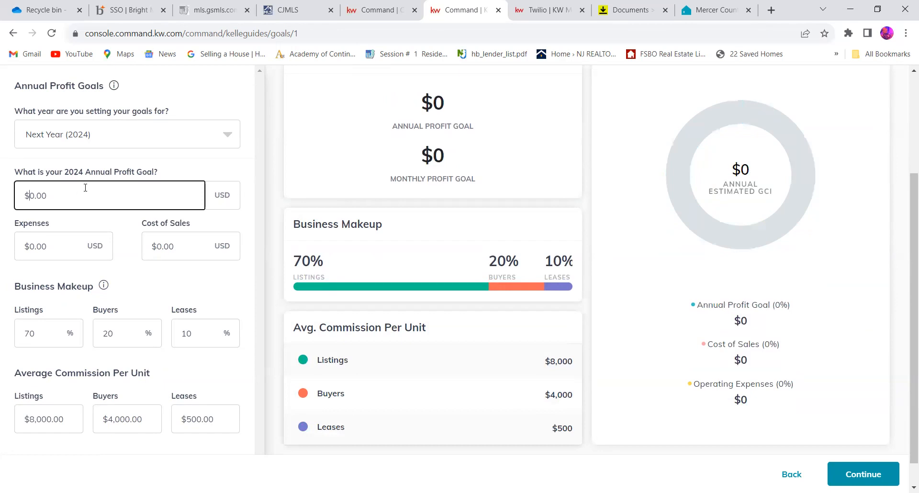
type("20000")
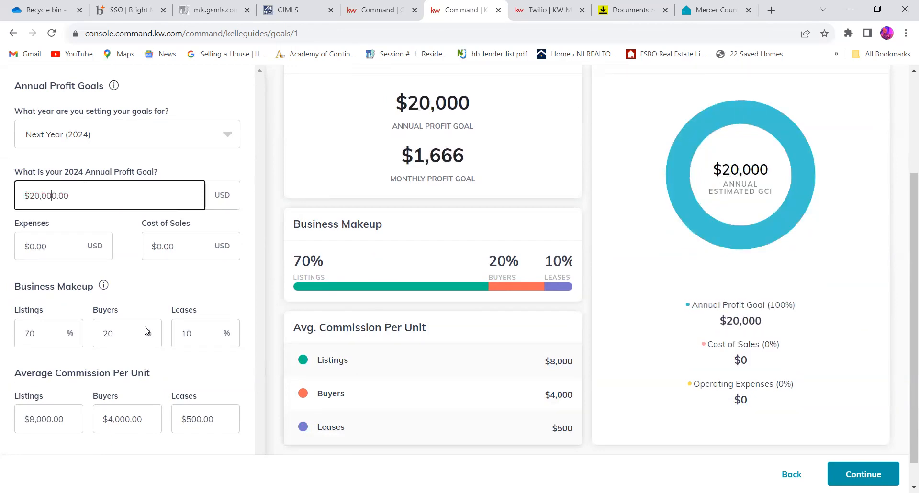
- Check the Average Commission Per Unit entries for listings, buyers and leases against the profit goal
scroll(131, 330, "down", 1)
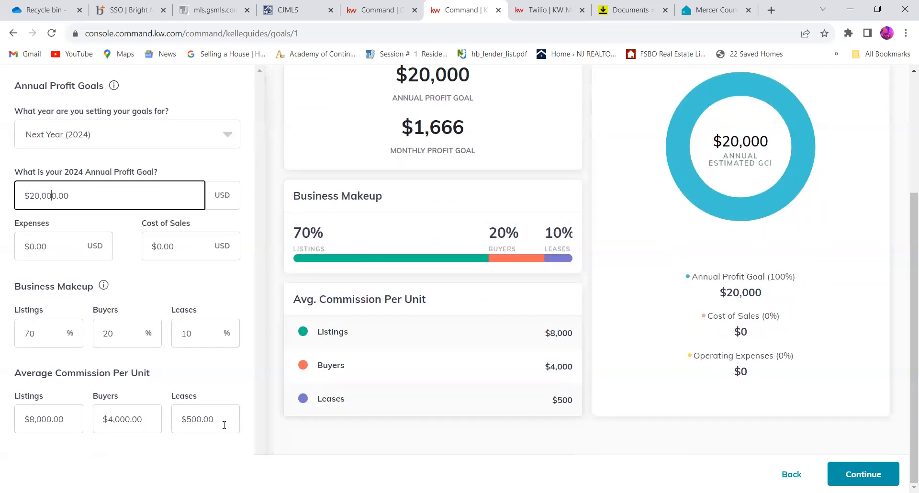
left_click(82, 424)
left_click(146, 424)
left_click(219, 415)
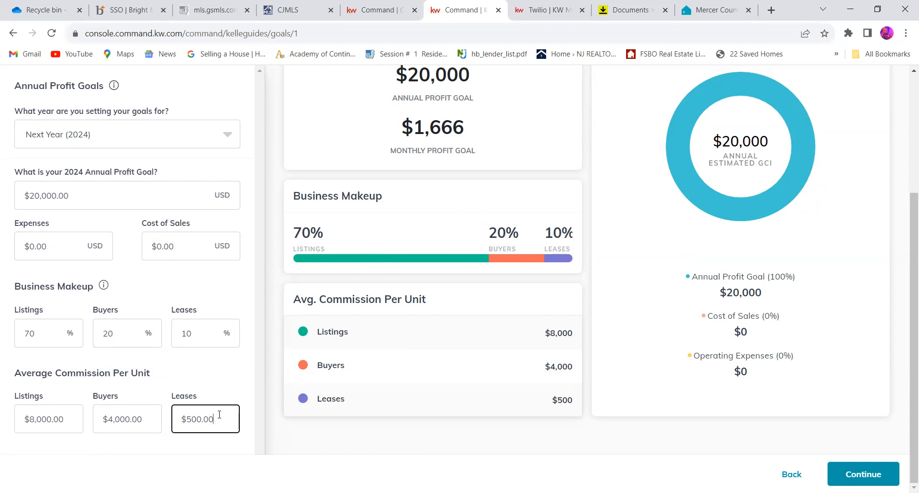
left_click(71, 423)
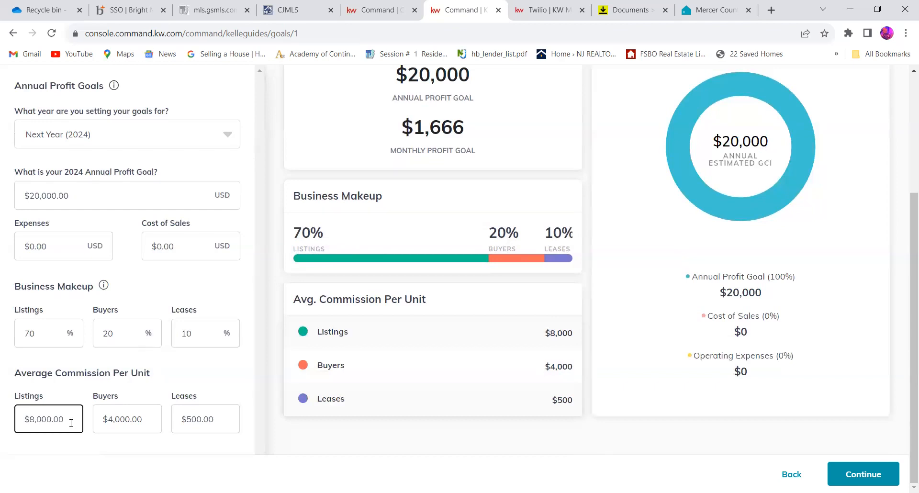
left_click(151, 424)
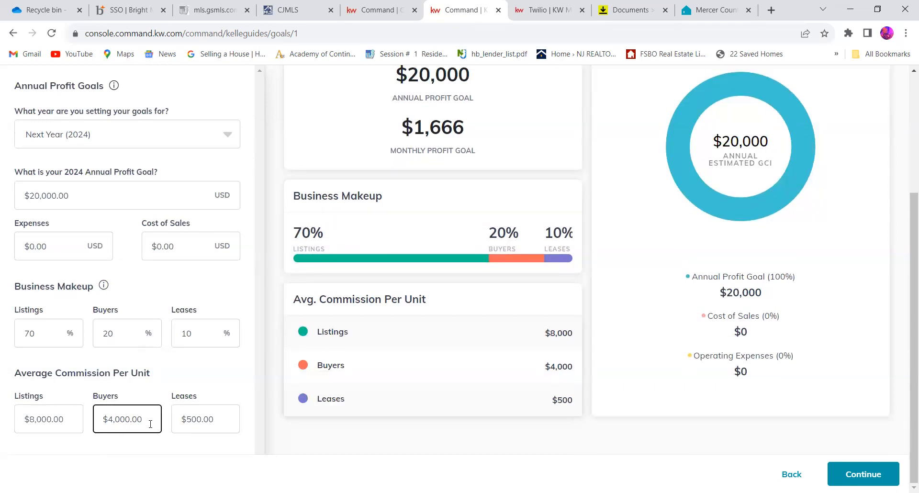
left_click(227, 422)
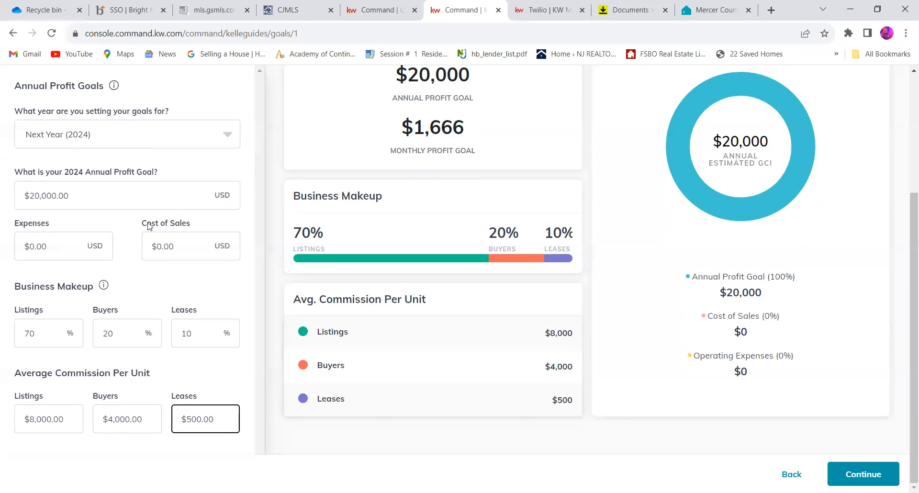
- Set the 2024 Annual Profit Goal to $105,000
left_click(145, 202)
key("ctrl+a")
key("BackSpace")
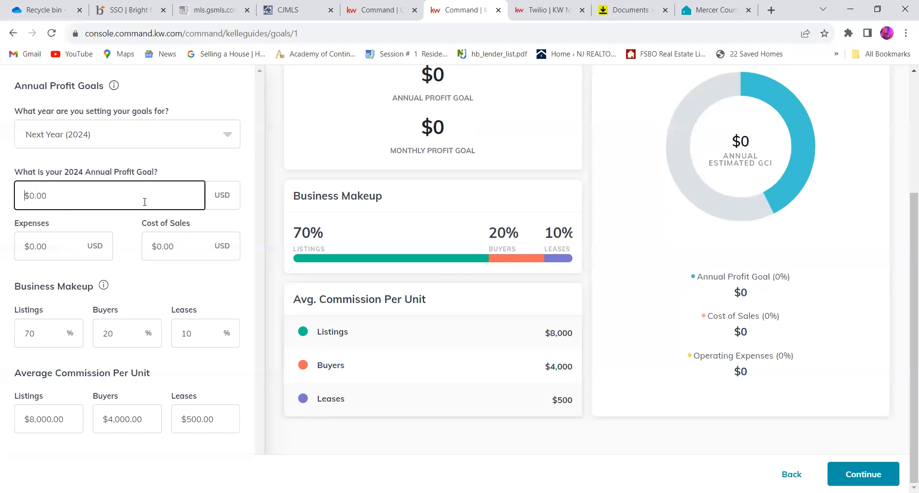
type("105,000.00")
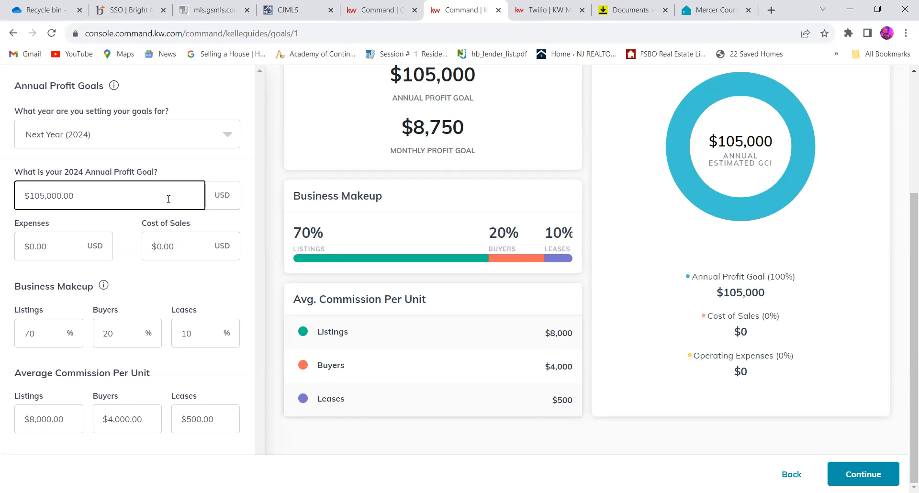
- Try to submit the profit goals and continue to the conversion rates stage
scroll(169, 198, "up", 2)
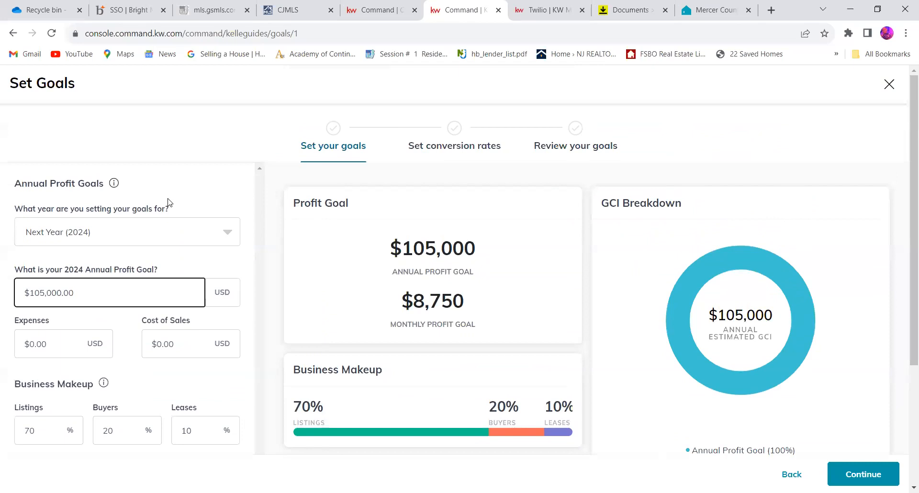
scroll(230, 259, "down", 2)
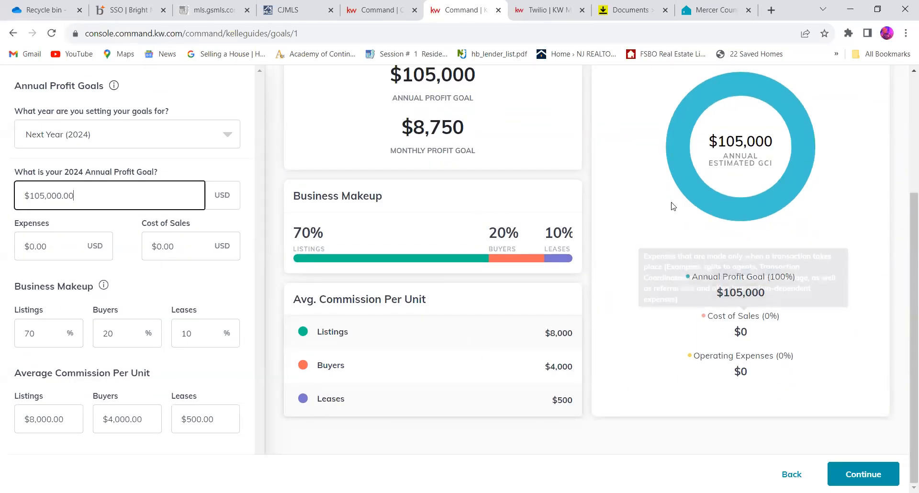
left_click(863, 474)
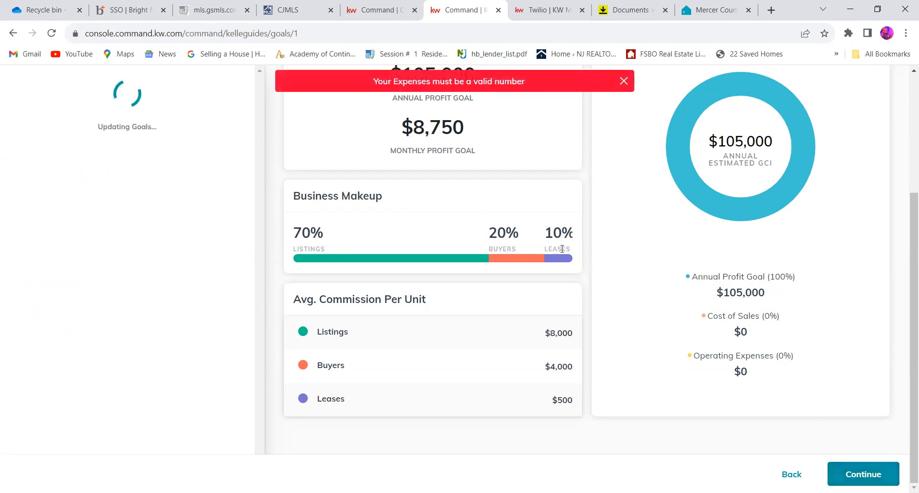
scroll(560, 250, "up", 3)
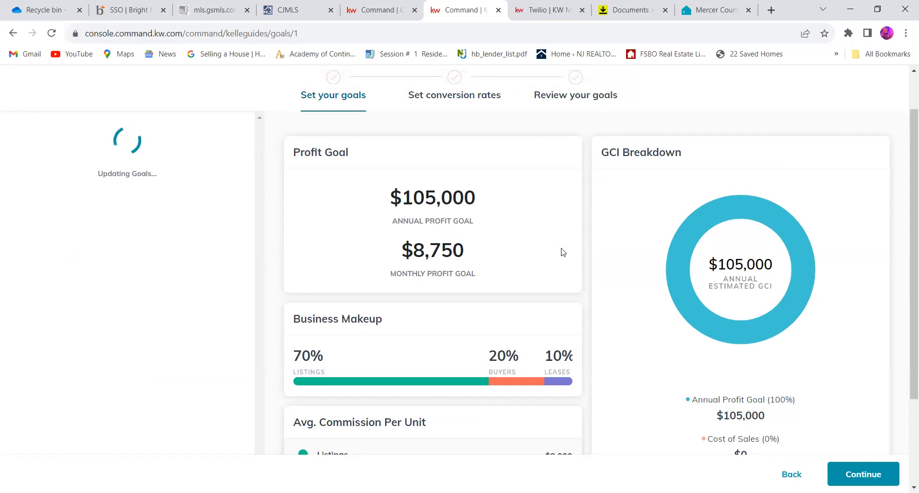
scroll(426, 254, "down", 3)
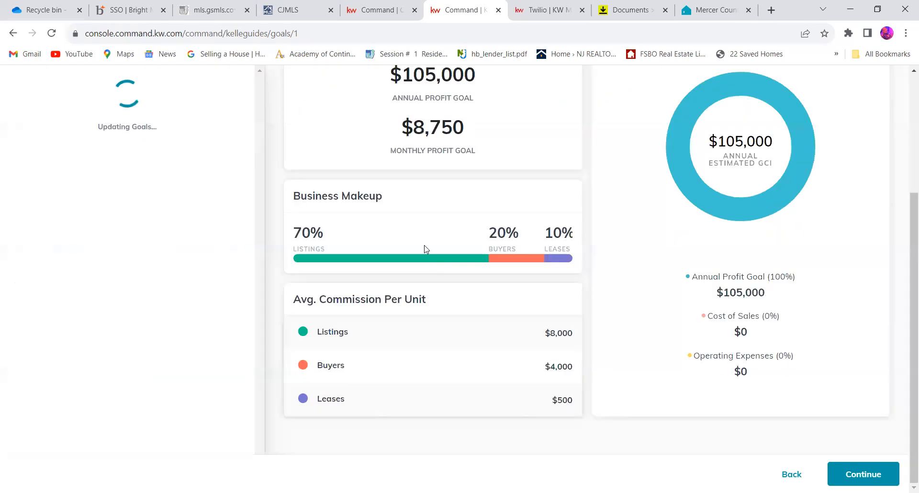
scroll(225, 227, "up", 4)
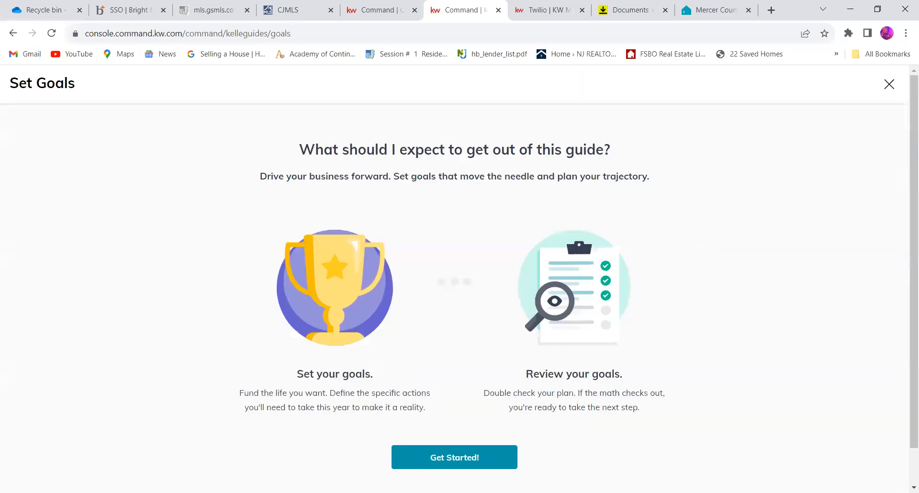
- Restart the Set Goals guide from its introduction page to get back to the annual profit goals form
left_click(467, 448)
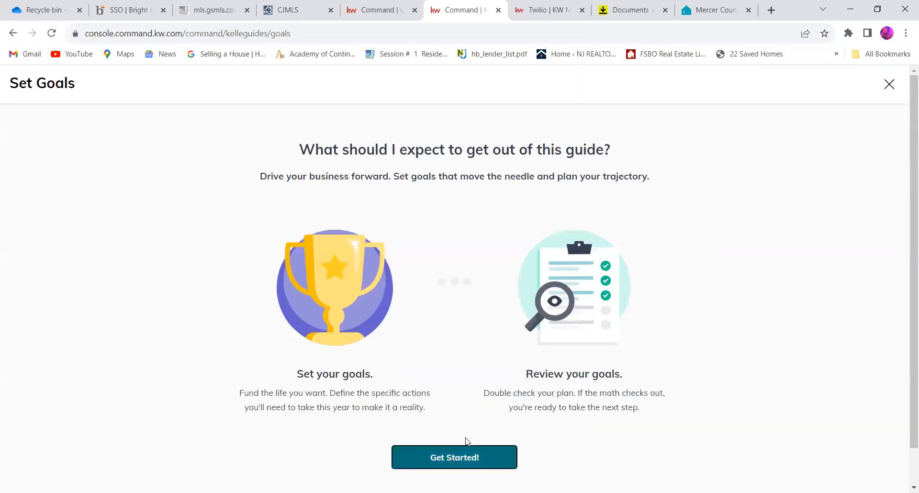
scroll(399, 371, "down", 2)
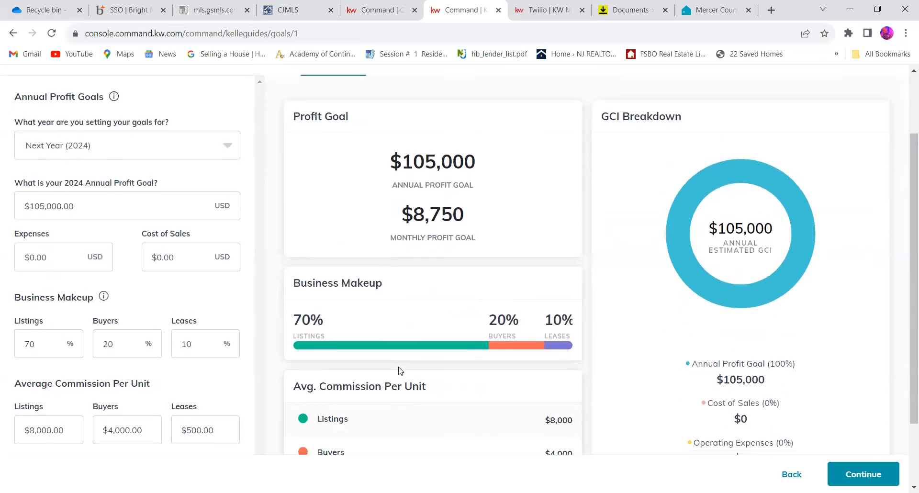
scroll(398, 371, "down", 1)
- Set the Expenses for the 2024 goal to $1,600
left_click(63, 243)
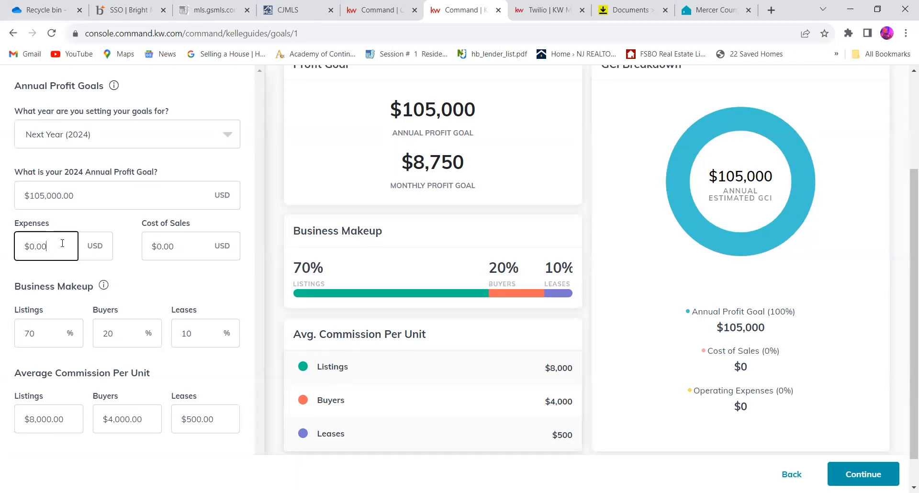
type("1,500")
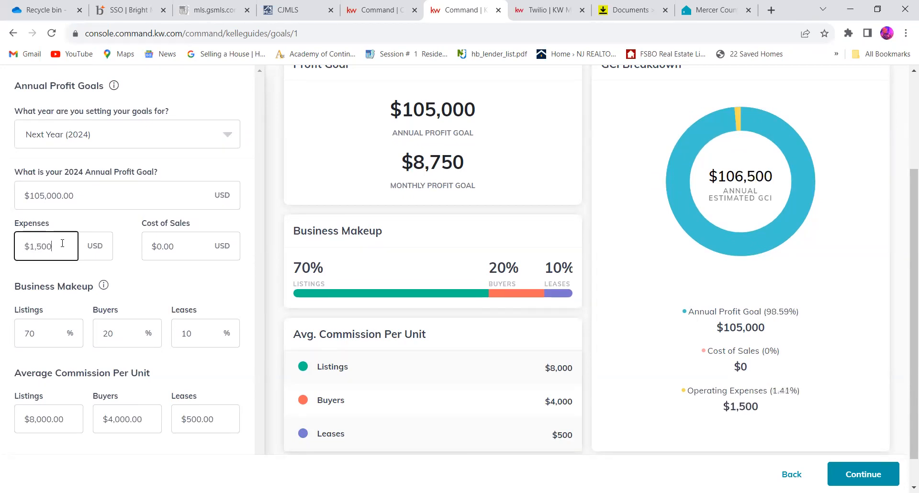
key("BackSpace")
key("BackSpace")
key("BackSpace")
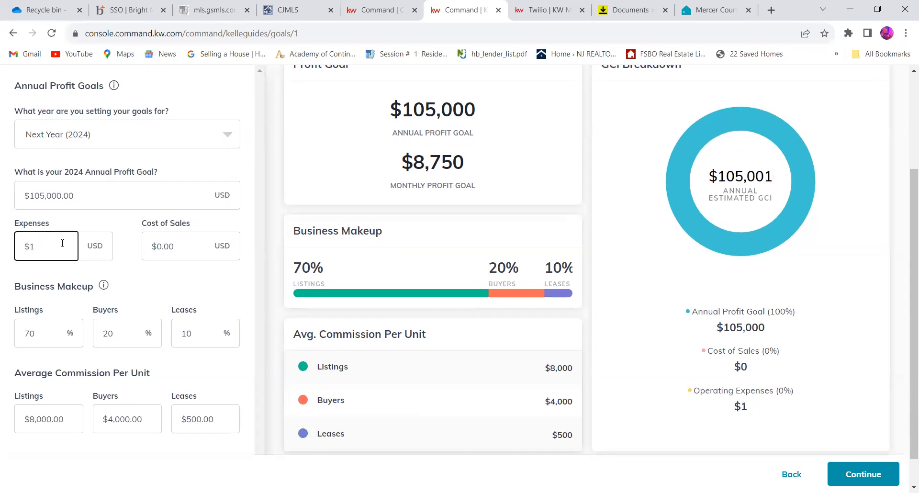
type("600")
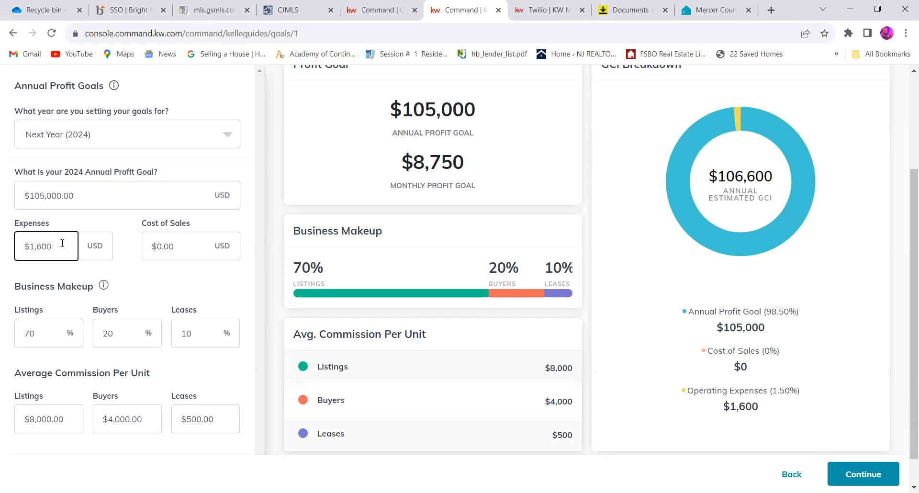
- Set the Expenses for the 2024 goal to $2,500
left_click(123, 286)
left_click(73, 247)
key("BackSpace")
key("BackSpace")
key("BackSpace")
key("BackSpace")
key("BackSpace")
key("BackSpace")
key("BackSpace")
key("BackSpace")
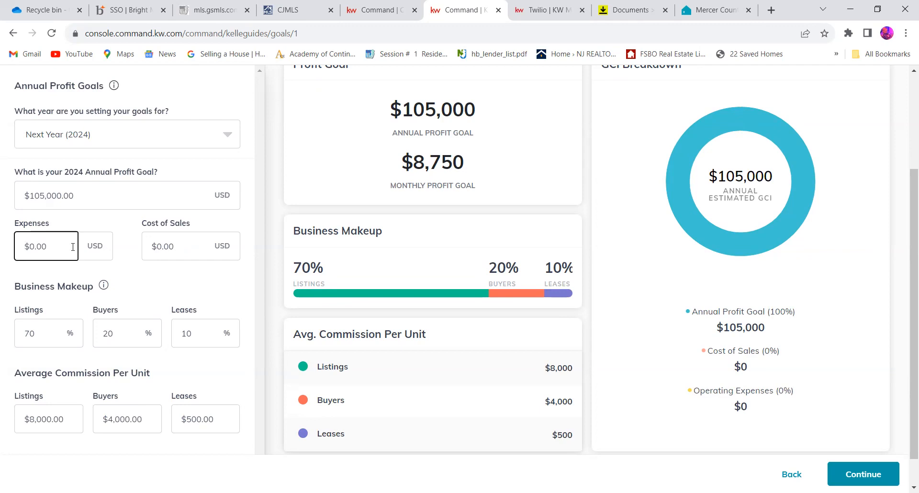
type("2500")
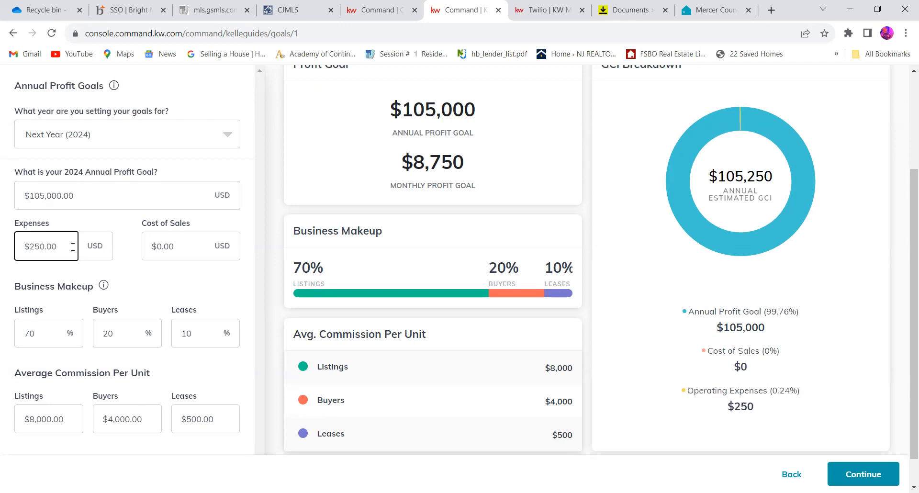
left_click(145, 264)
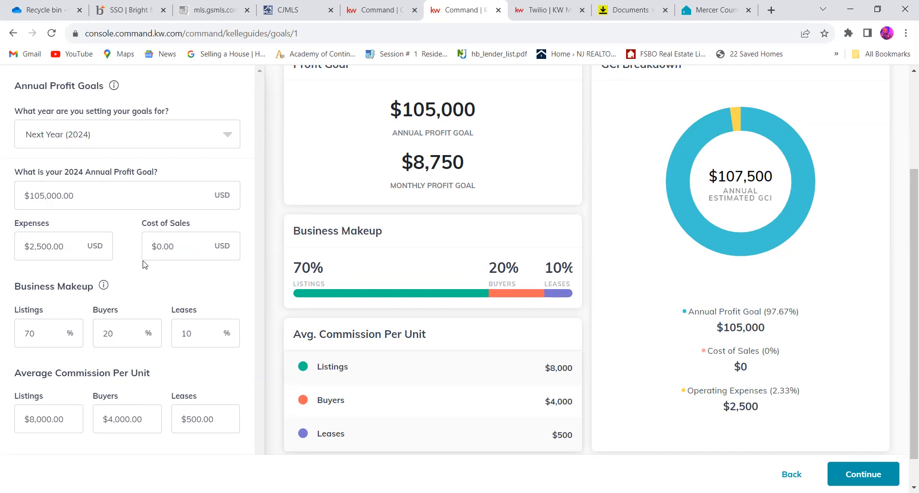
- Set the Cost of Sales for the 2024 goal to $1,000
left_click(192, 248)
key("BackSpace")
key("BackSpace")
key("BackSpace")
key("BackSpace")
type("1000")
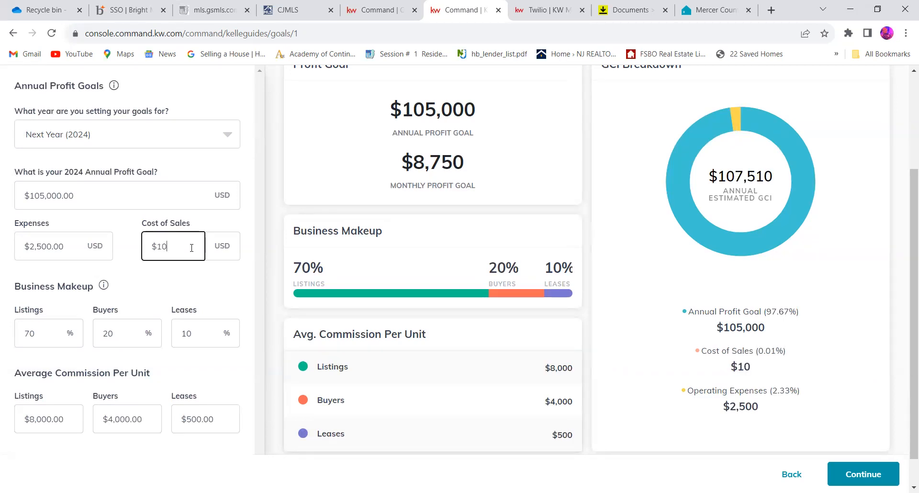
left_click(187, 279)
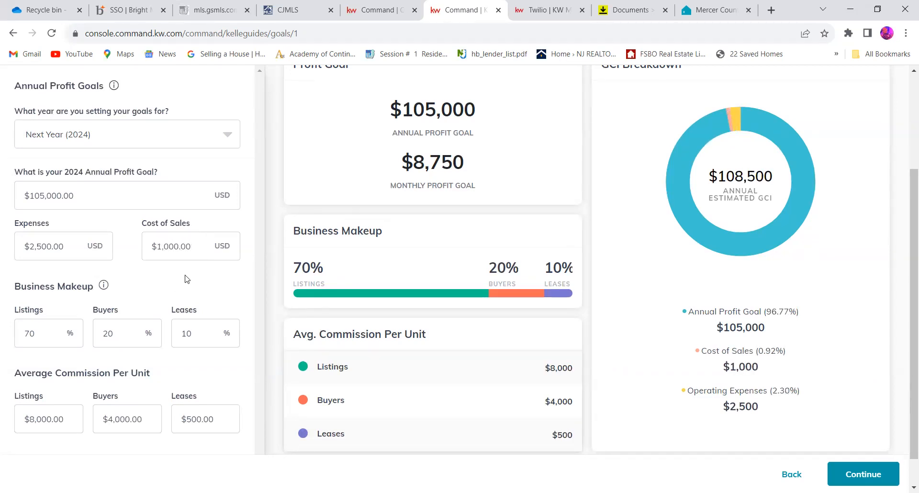
- Check the GCI Breakdown, submit the 2024 goals and continue to the conversion rates stage
mouse_move(744, 228)
mouse_move(755, 185)
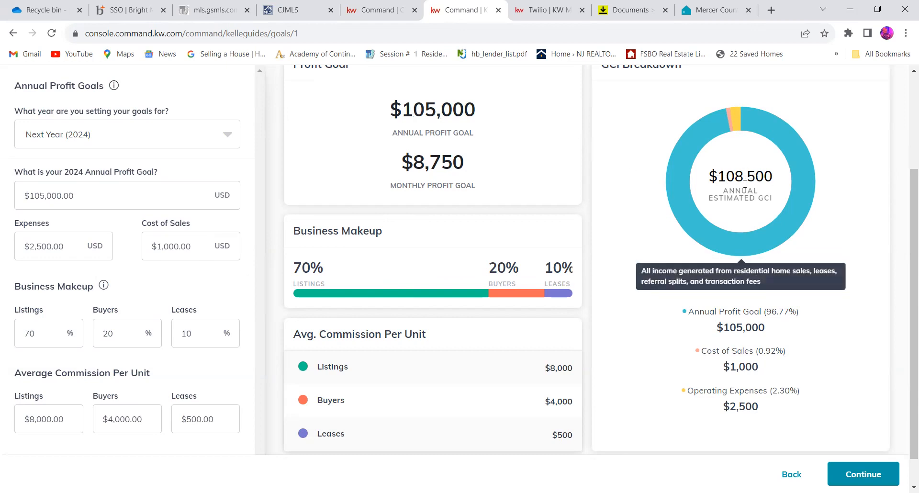
mouse_move(752, 395)
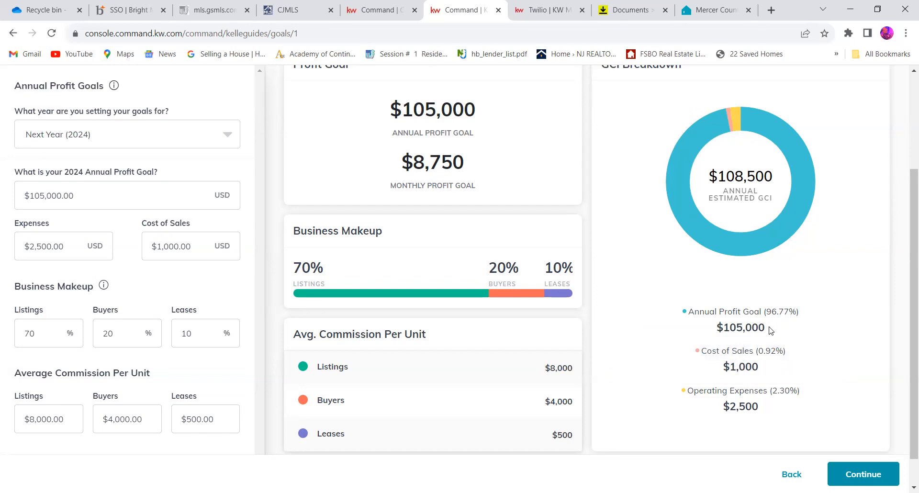
mouse_move(777, 323)
scroll(747, 364, "up", 3)
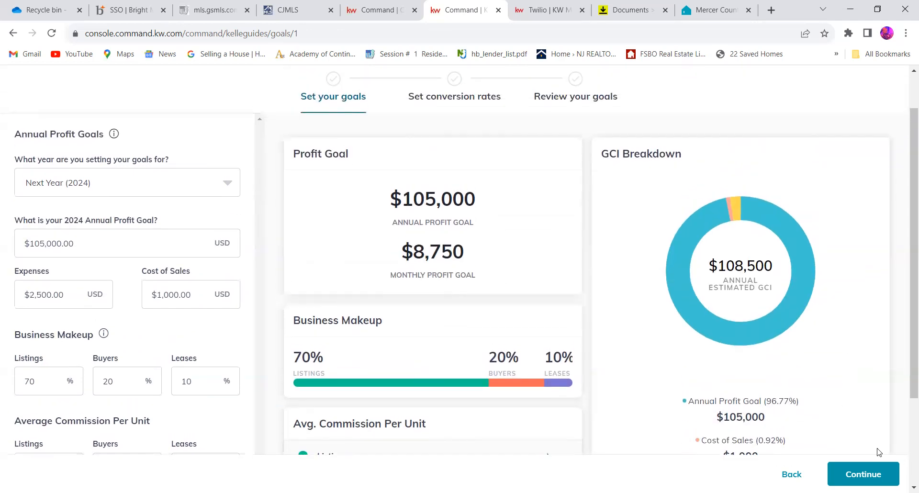
left_click(873, 474)
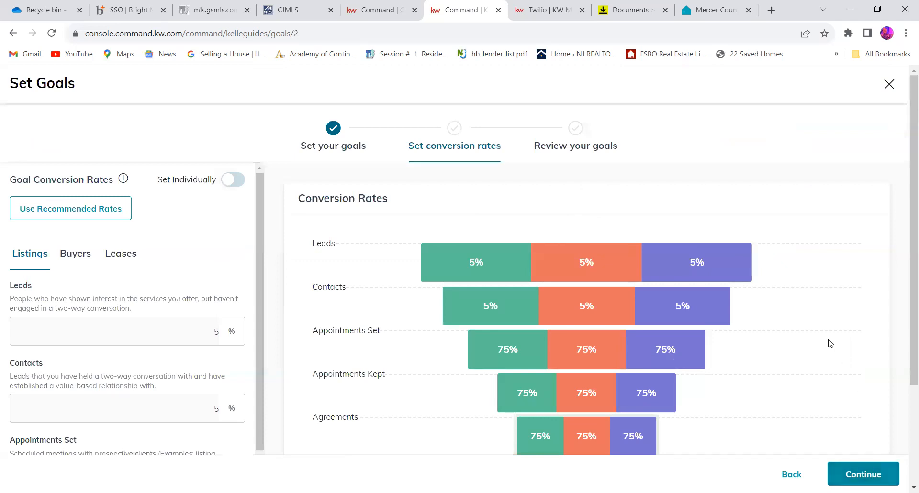
- Apply the recommended rates to the Goal Conversion Rates
scroll(816, 334, "down", 2)
scroll(816, 334, "down", 2)
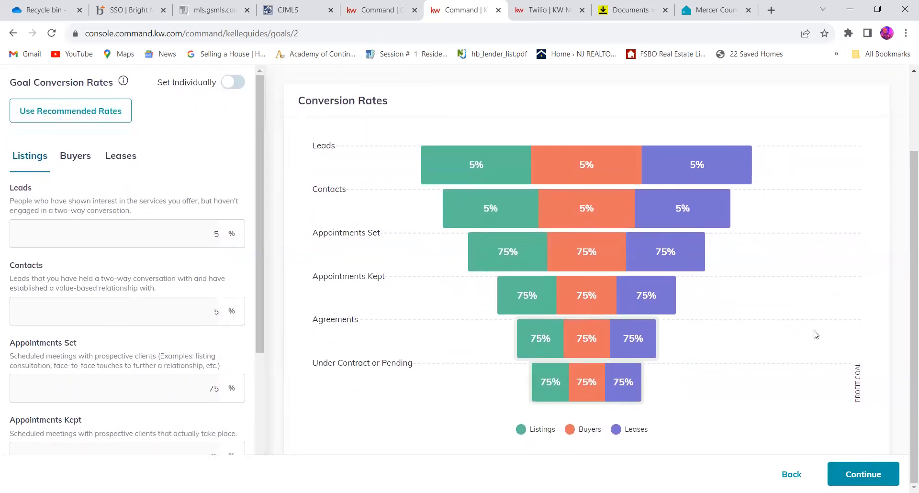
left_click(116, 115)
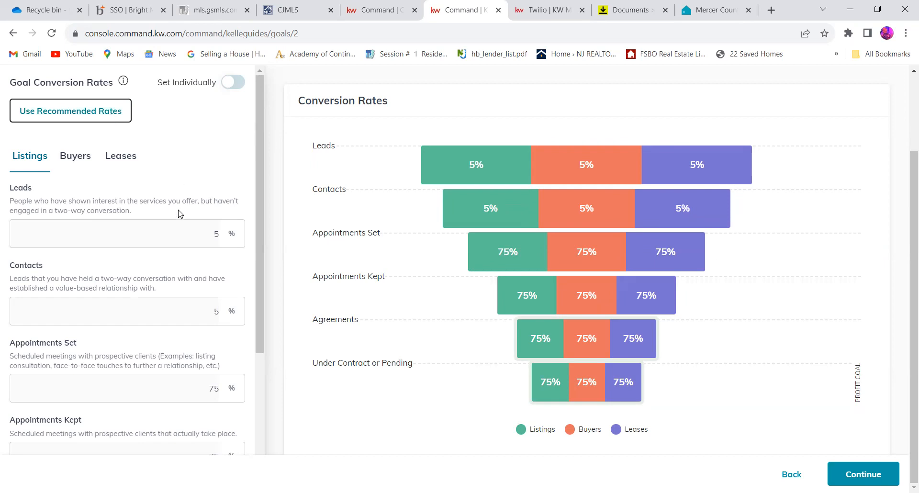
- Enable setting the Goal Conversion Rates individually so the Listings percentages can be edited
scroll(178, 213, "down", 4)
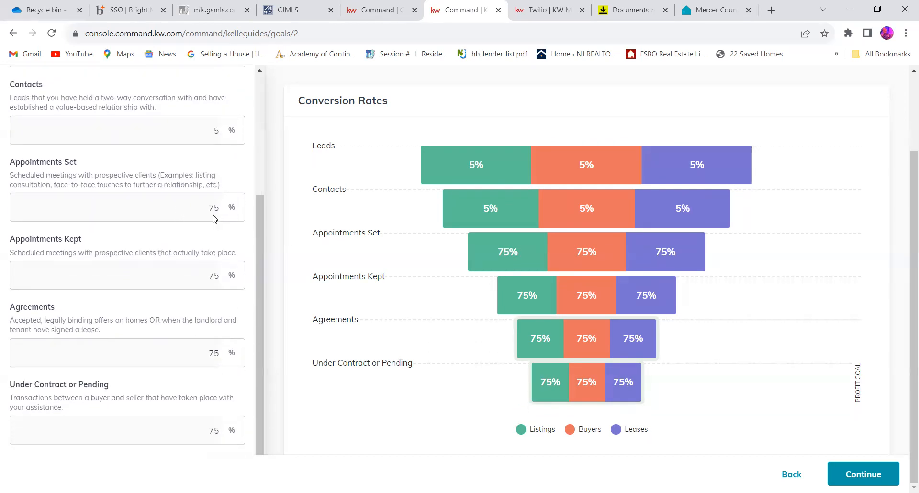
scroll(184, 145, "up", 4)
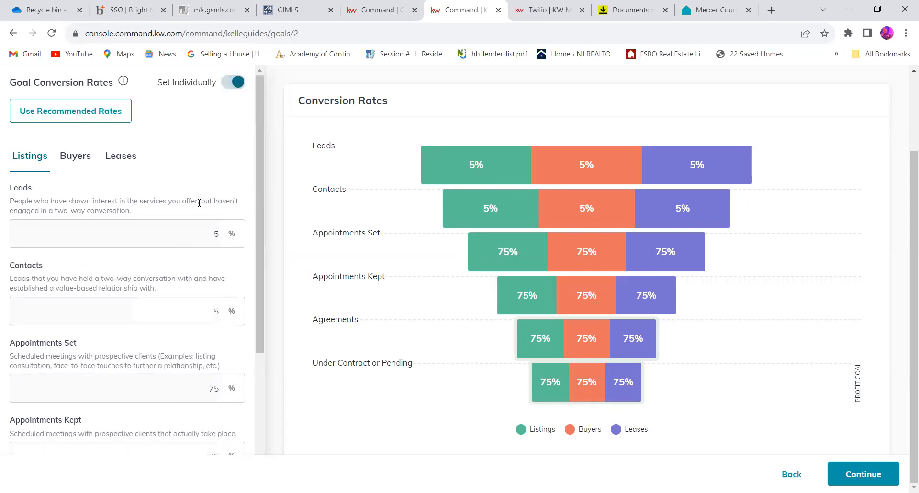
left_click(205, 234)
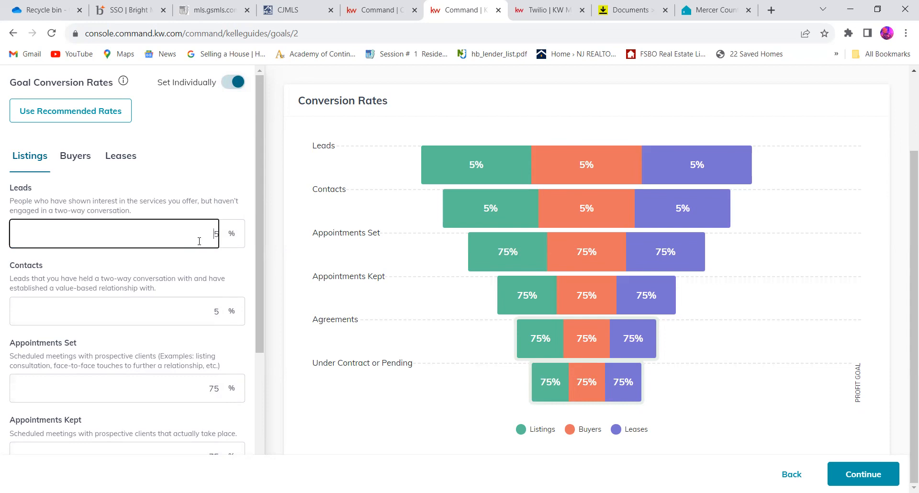
left_click(102, 204)
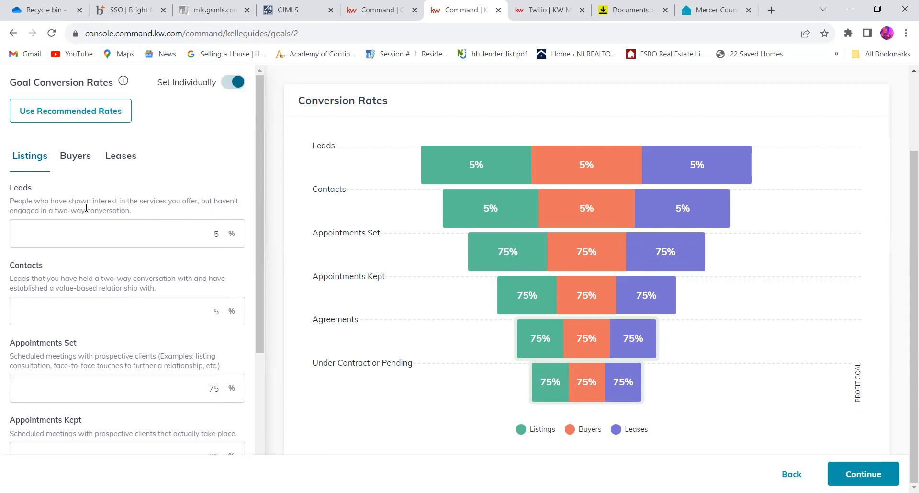
- Examine the Listings conversion rates and their definitions from Leads through Under Contract or Pending, along with the conversion funnel
scroll(160, 213, "down", 2)
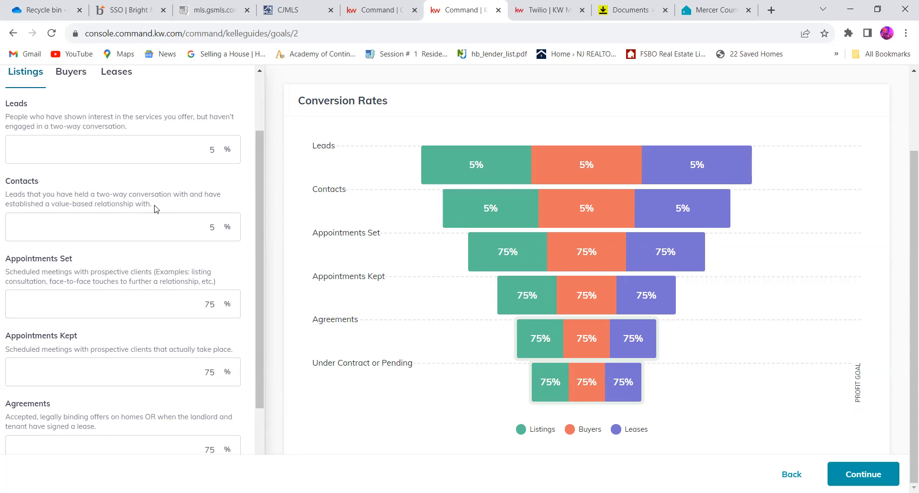
scroll(154, 209, "down", 2)
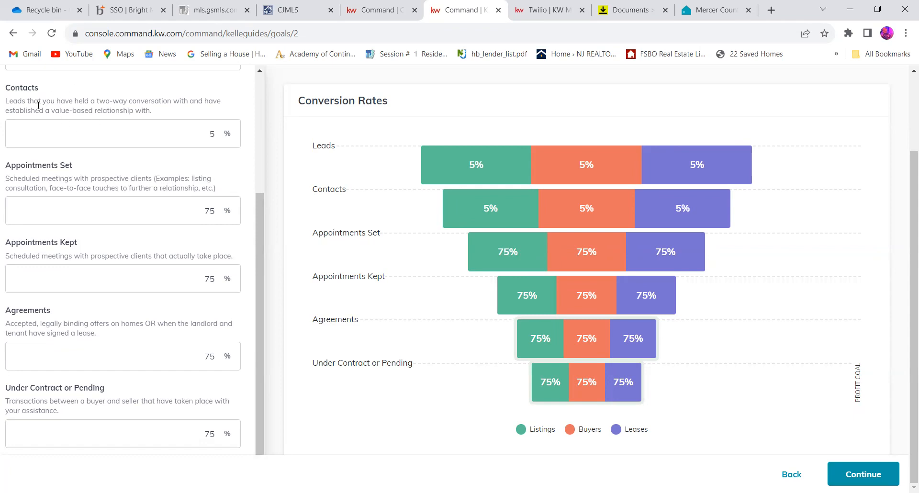
scroll(37, 98, "up", 2)
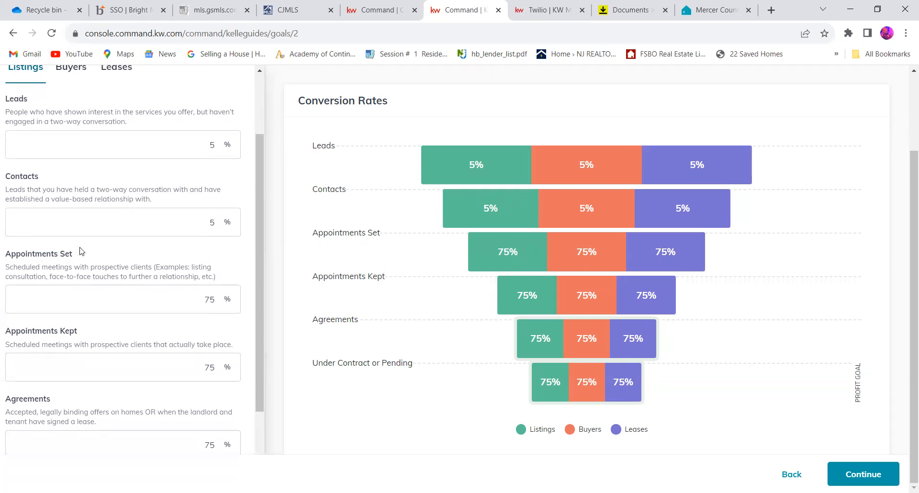
scroll(81, 251, "down", 2)
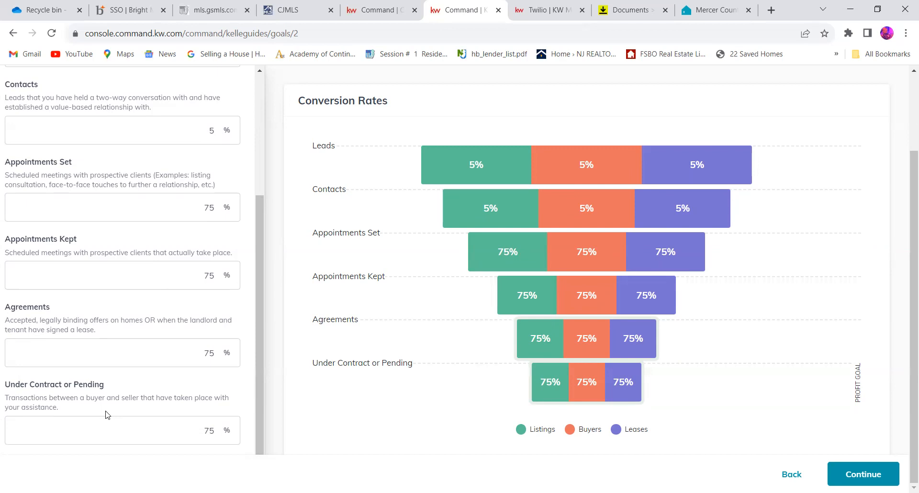
scroll(108, 415, "up", 8)
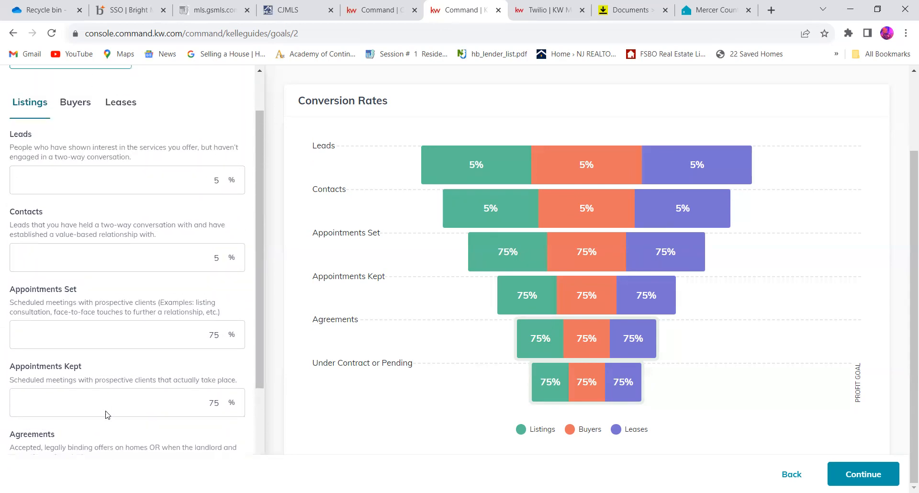
scroll(107, 412, "up", 1)
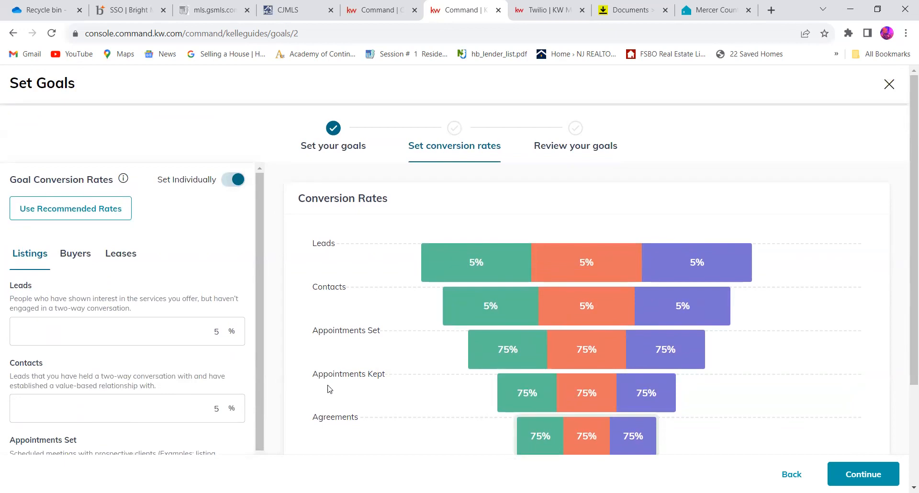
scroll(408, 377, "down", 2)
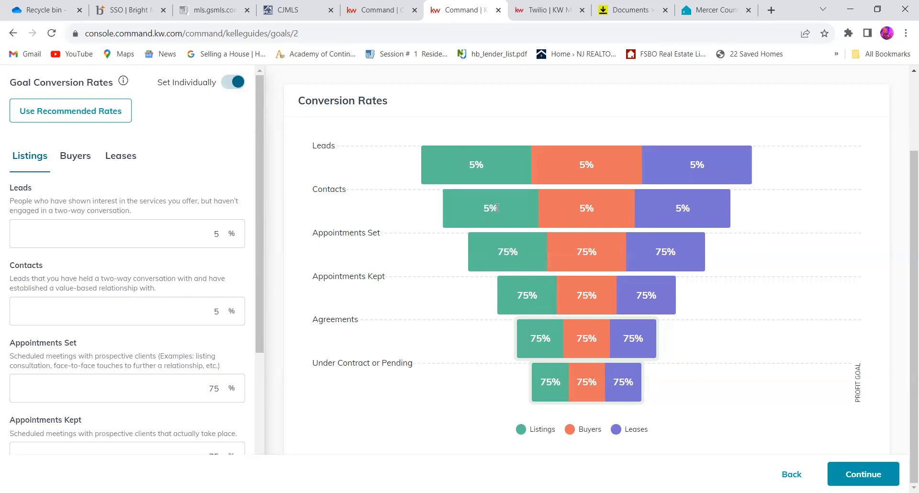
scroll(497, 208, "up", 2)
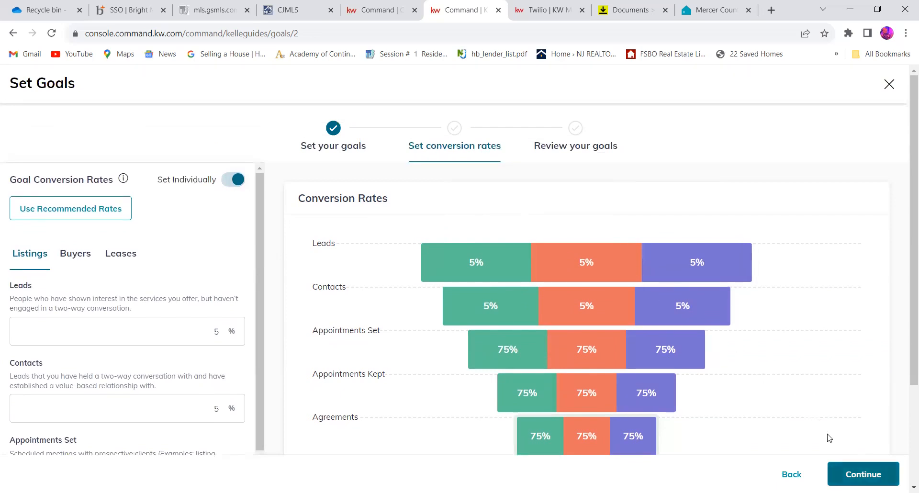
- Continue to the goals review, check the conversion rates, GCI breakdown, business makeup and average commissions, and submit the goals
left_click(863, 473)
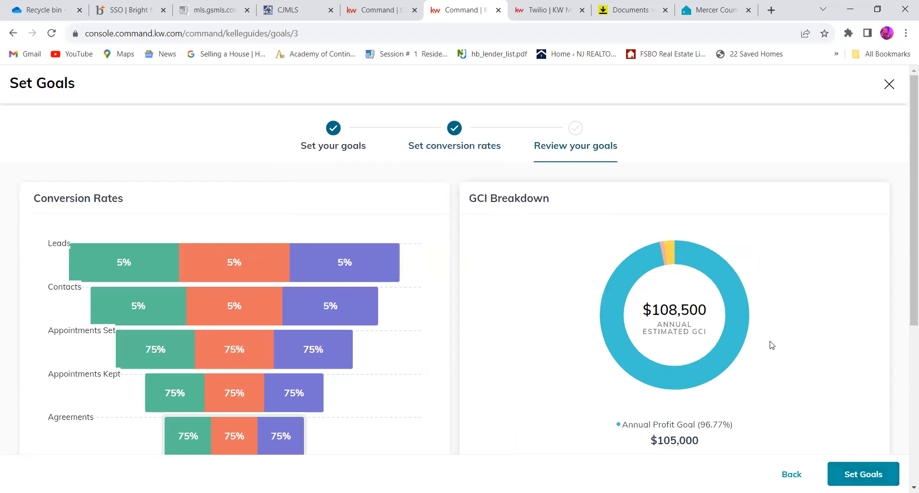
scroll(772, 345, "down", 1)
scroll(772, 345, "down", 5)
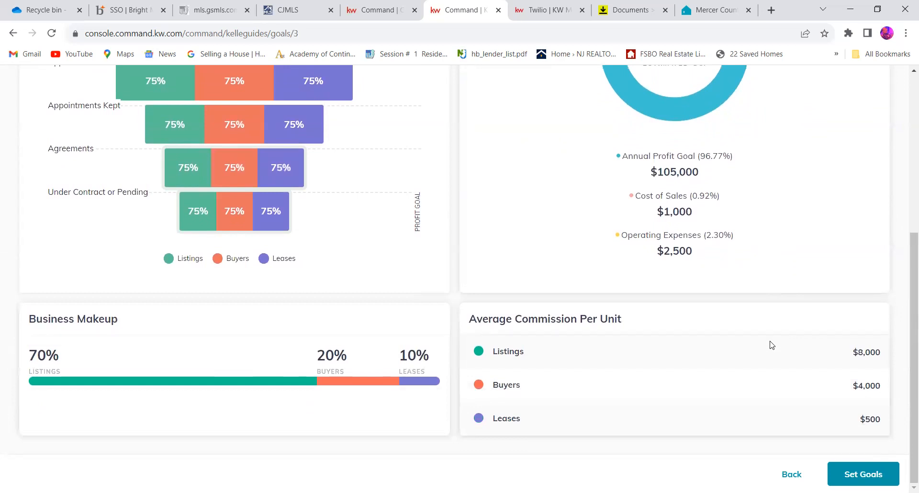
scroll(772, 345, "up", 4)
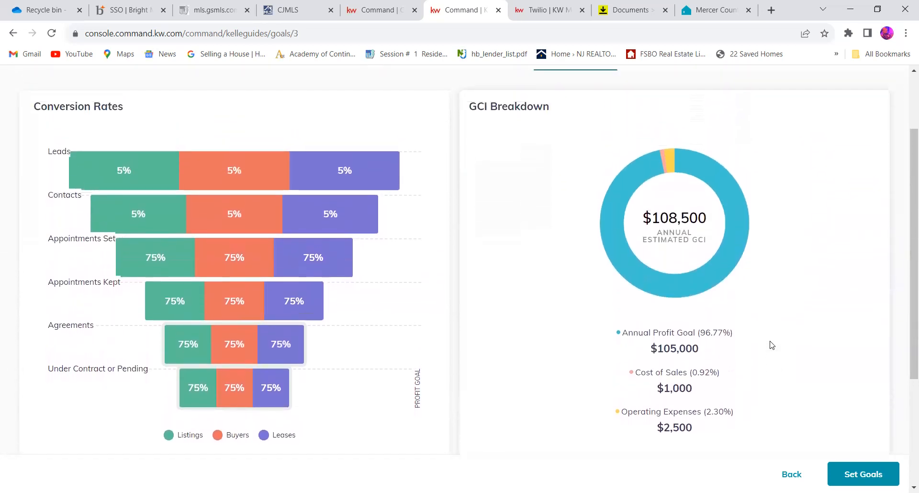
scroll(772, 345, "up", 2)
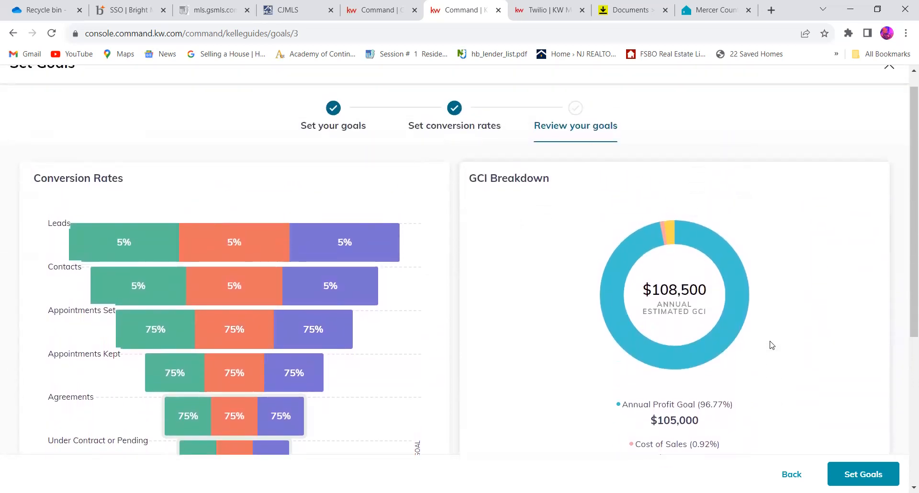
scroll(772, 345, "down", 3)
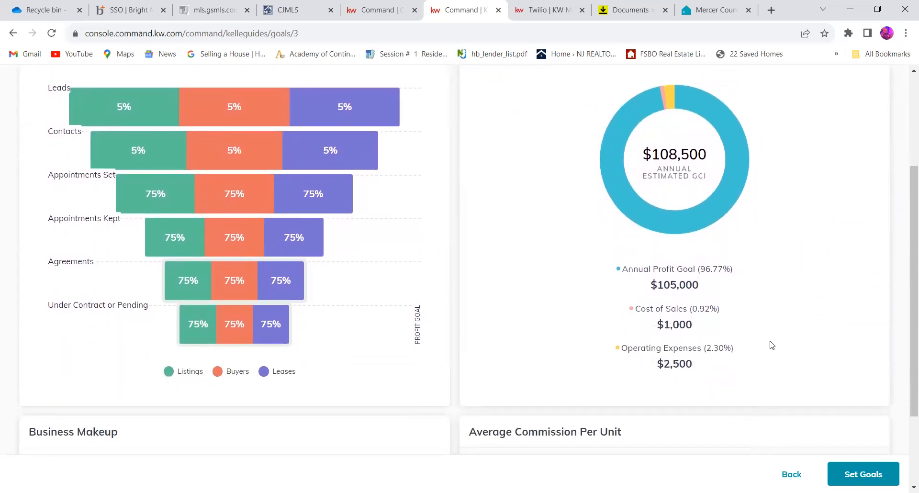
scroll(771, 346, "down", 3)
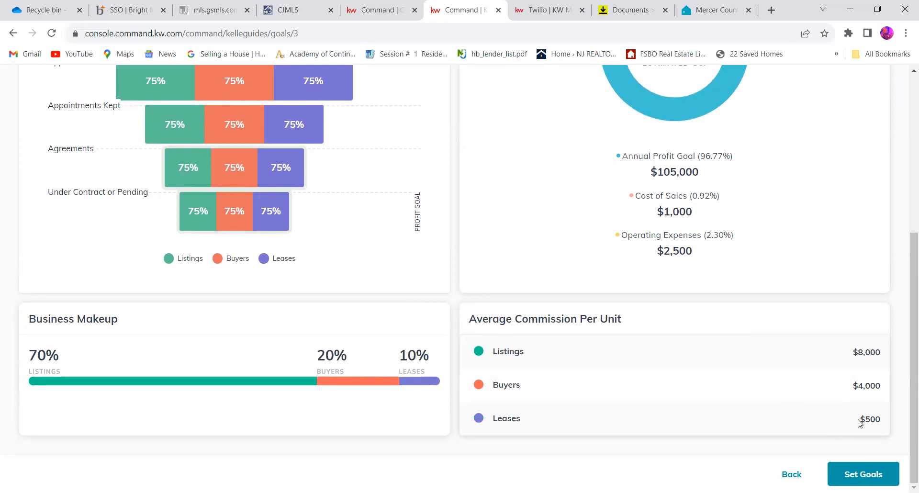
left_click(863, 474)
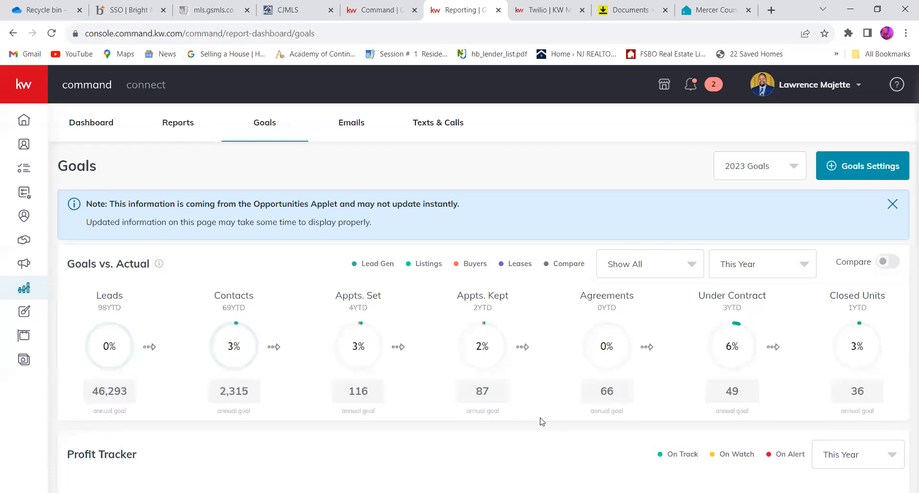
- Examine the Profit Tracker and the annual goals for each Goals vs. Actual stage, from Leads to Closed Units
scroll(320, 411, "down", 2)
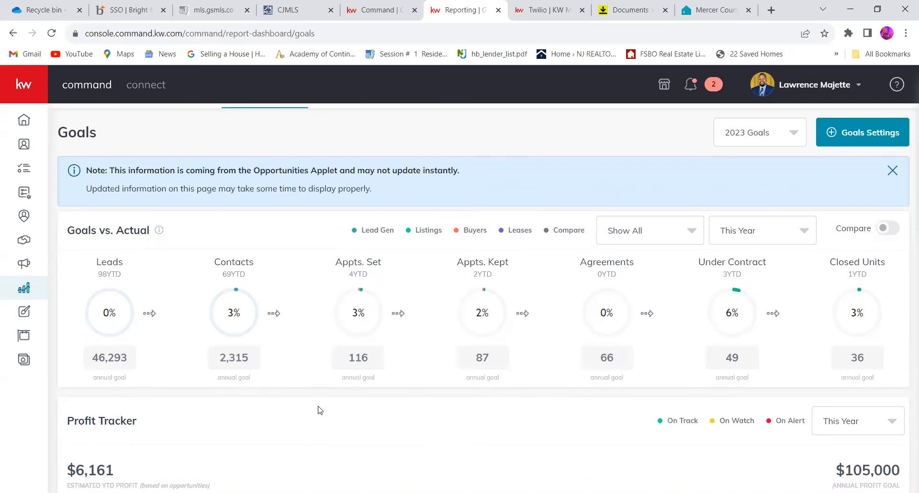
scroll(320, 410, "down", 3)
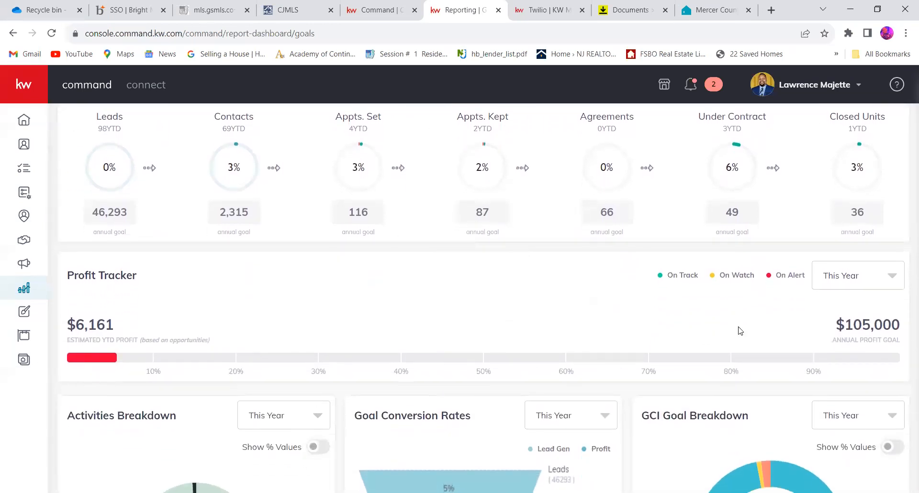
scroll(374, 292, "up", 1)
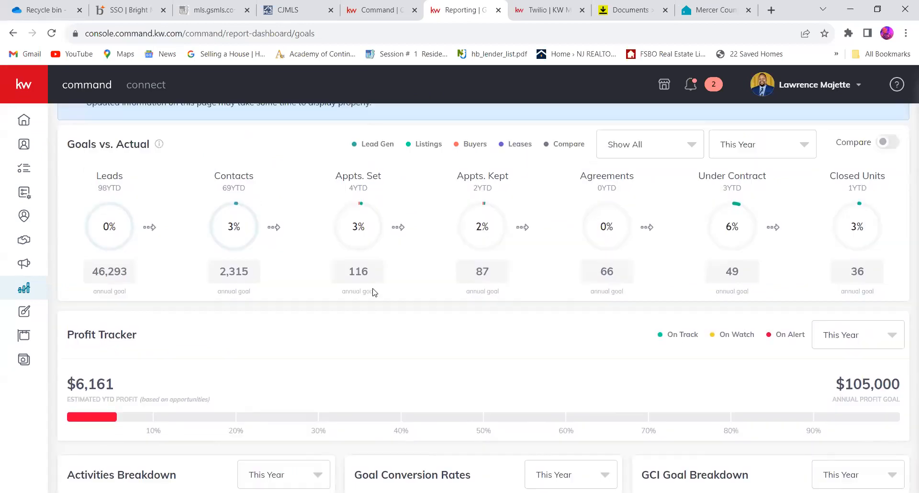
scroll(374, 292, "up", 1)
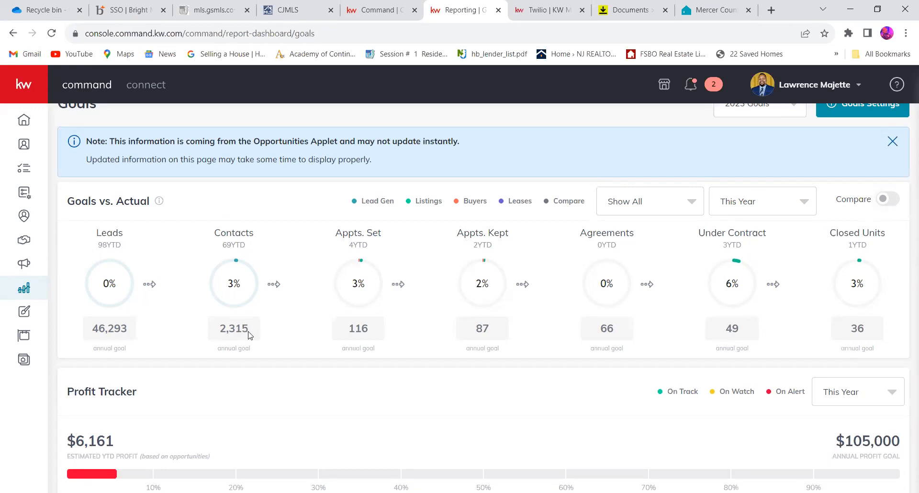
mouse_move(360, 272)
mouse_move(485, 309)
mouse_move(612, 277)
mouse_move(846, 288)
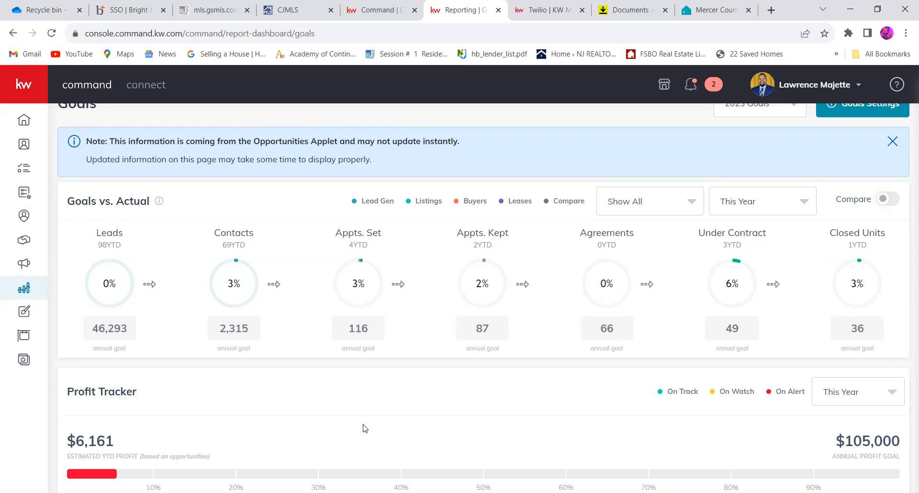
- Turn on the Goals vs. Actual comparison against Agents in my Market Center and check the Leads stage
mouse_move(857, 331)
scroll(781, 333, "down", 2)
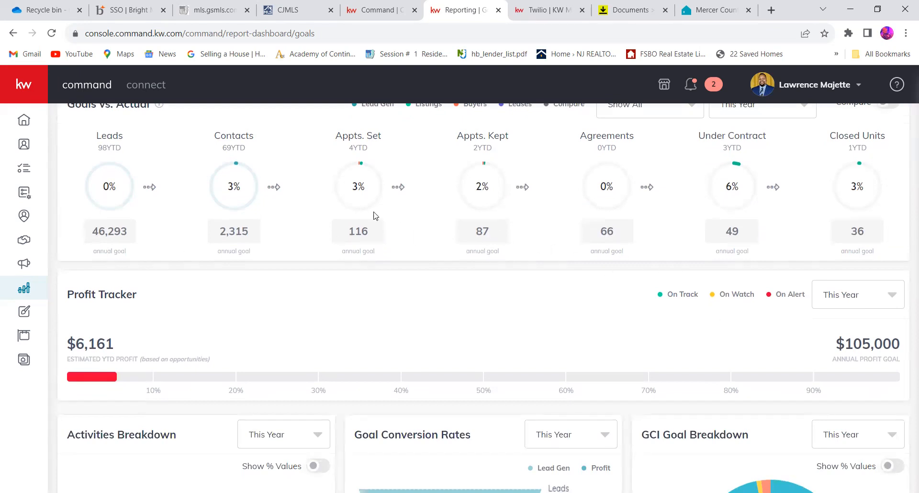
scroll(295, 211, "up", 1)
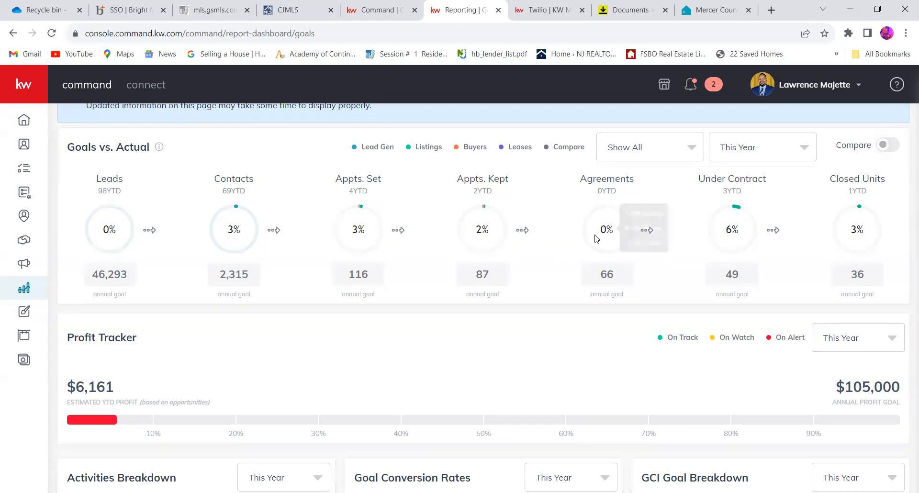
left_click(889, 148)
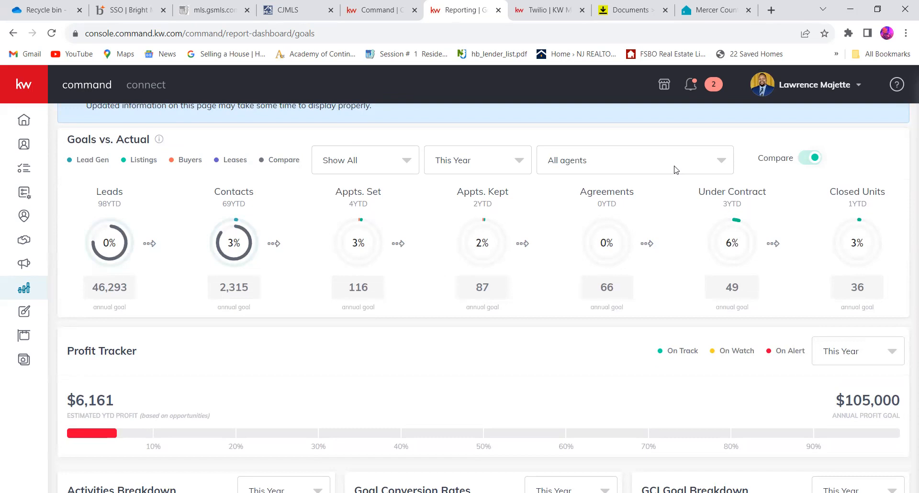
left_click(635, 164)
left_click(623, 190)
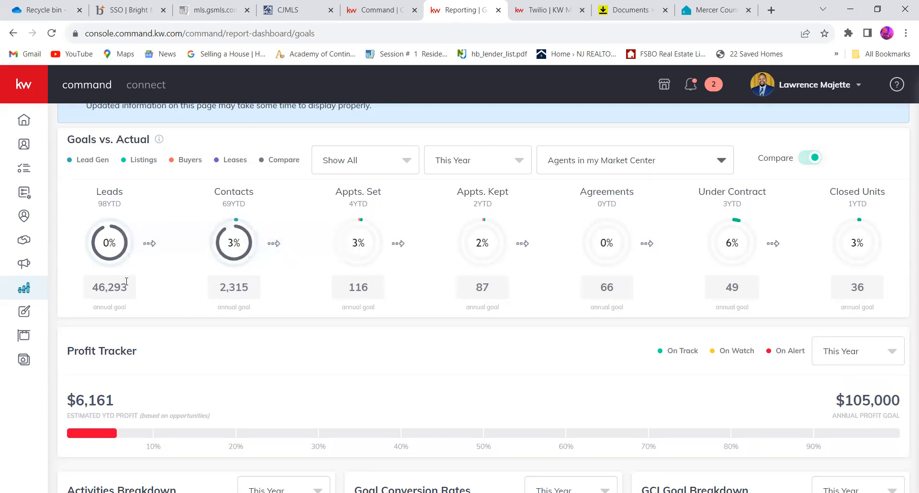
mouse_move(124, 252)
- Compare each Goals vs. Actual stage from Leads to Closed Units with Agents in my State, and turn off the comparison
left_click(587, 155)
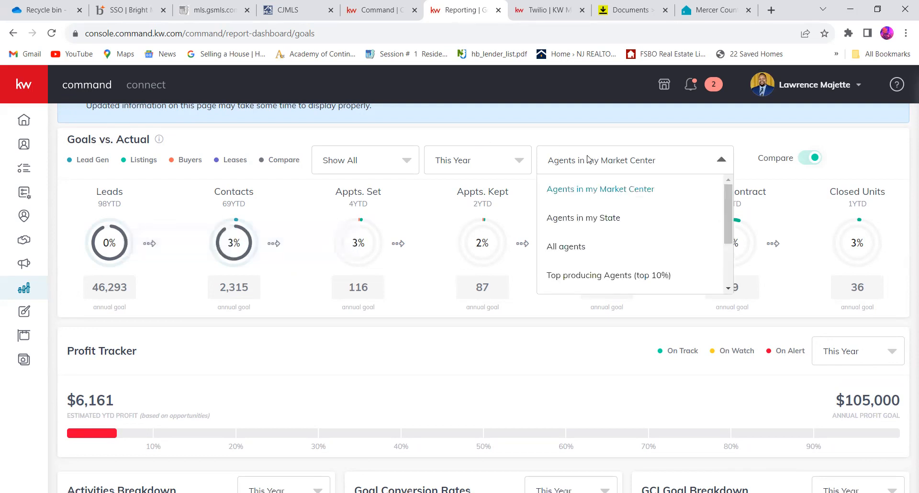
left_click(591, 220)
mouse_move(125, 249)
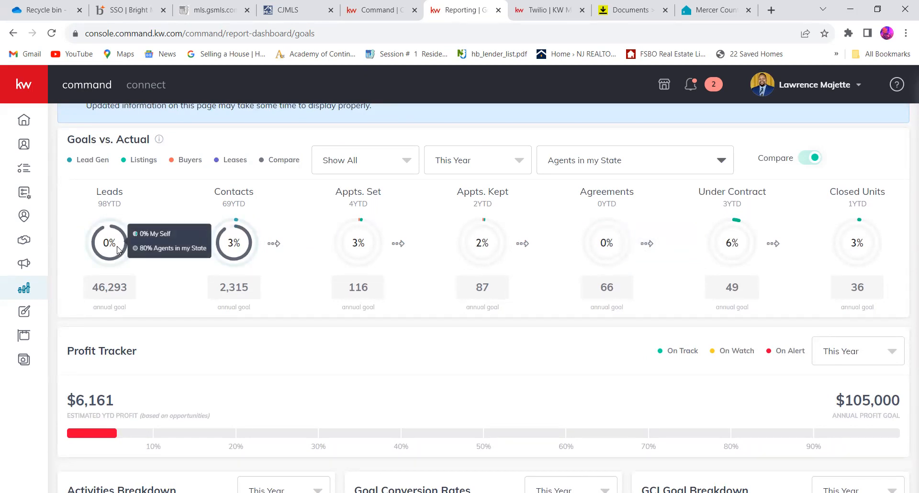
mouse_move(227, 249)
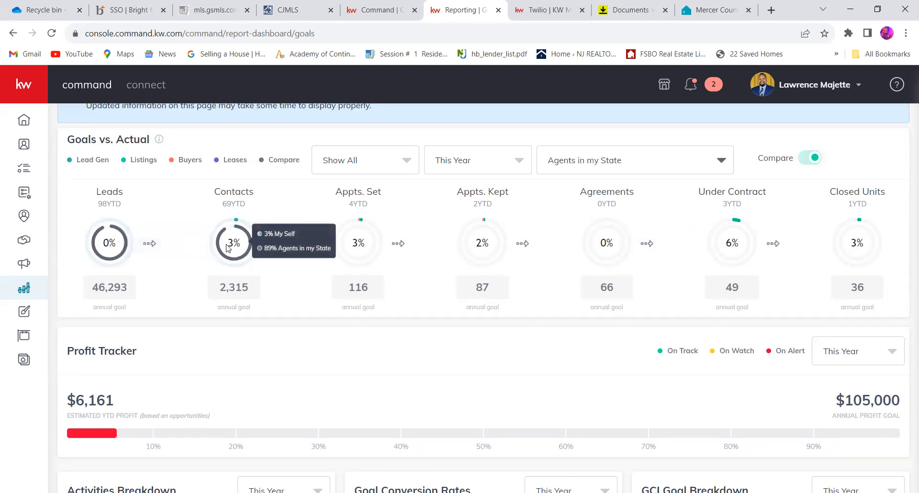
mouse_move(368, 247)
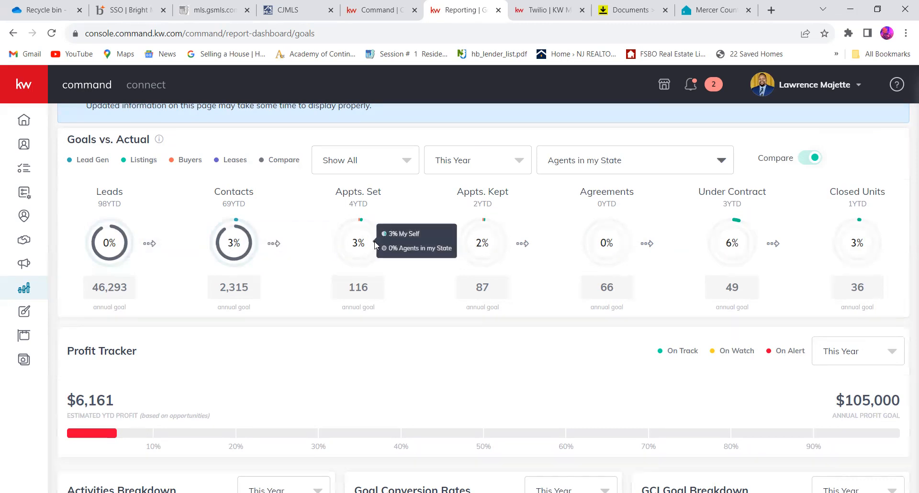
mouse_move(485, 238)
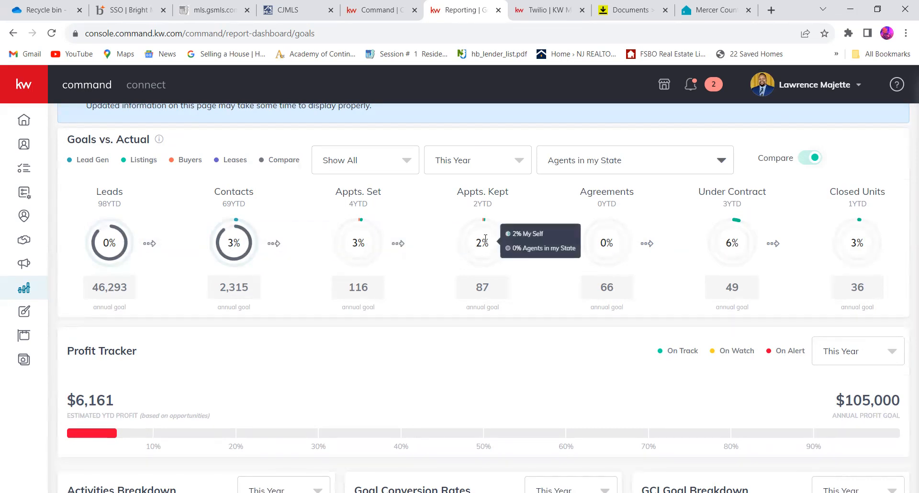
mouse_move(610, 256)
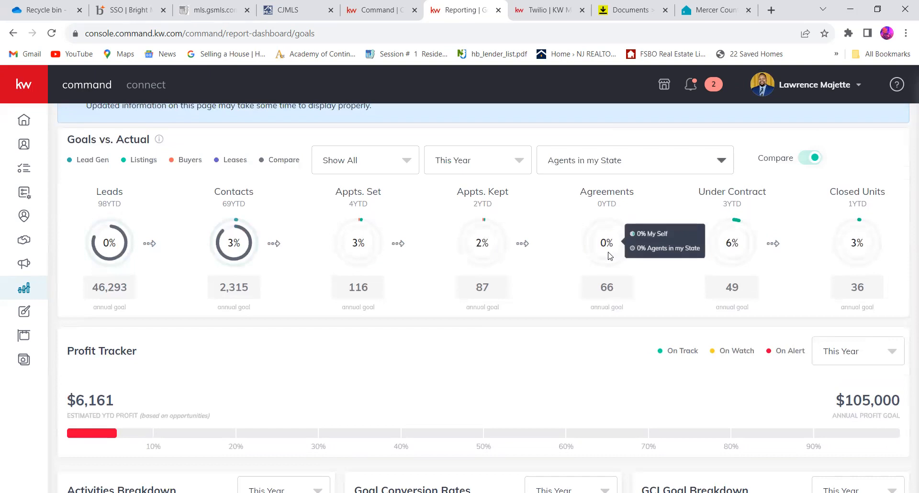
mouse_move(847, 259)
mouse_move(741, 242)
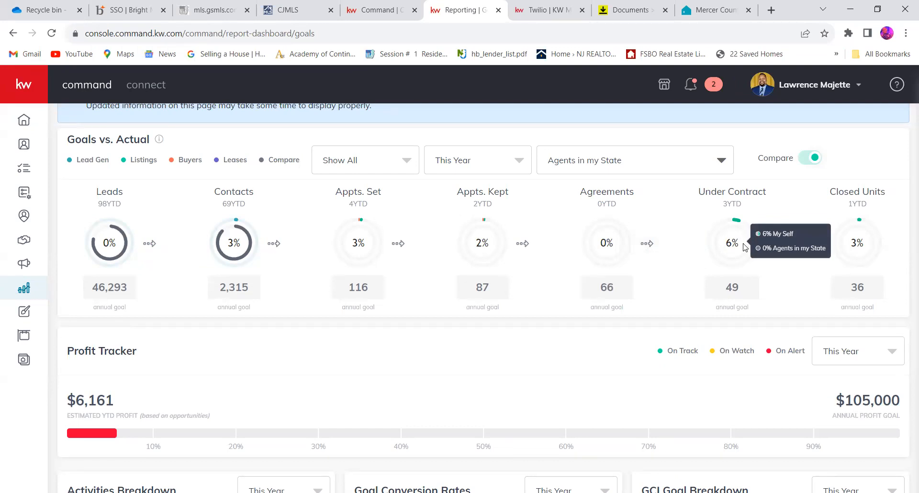
mouse_move(852, 237)
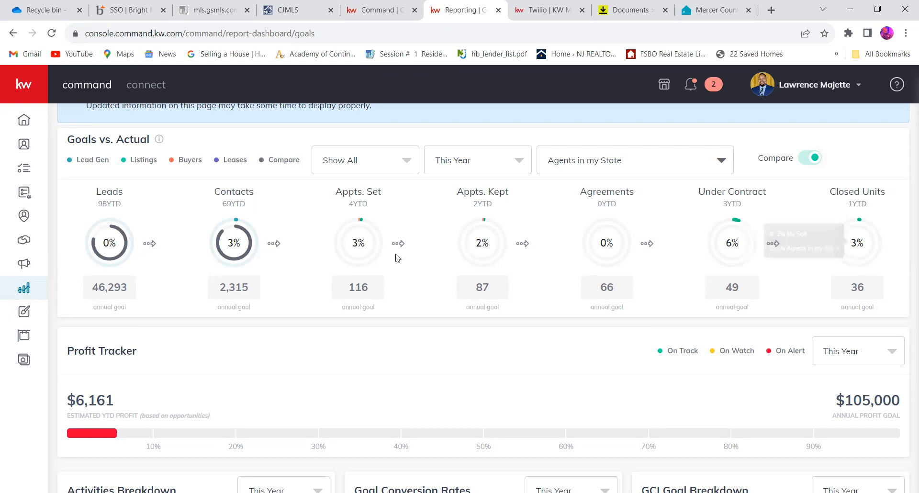
mouse_move(218, 235)
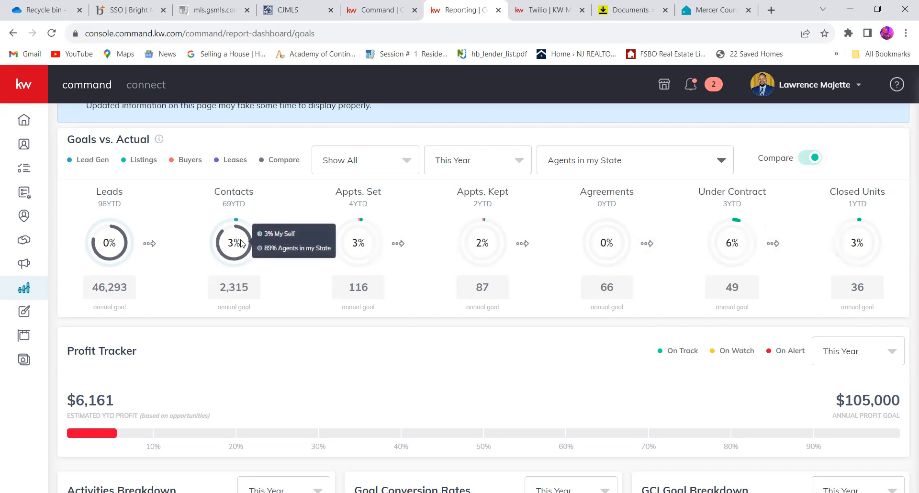
mouse_move(111, 242)
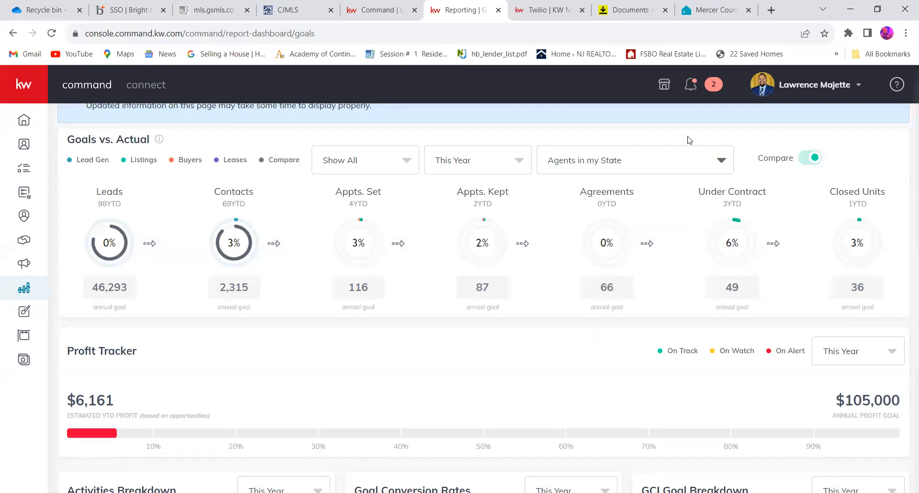
left_click(809, 162)
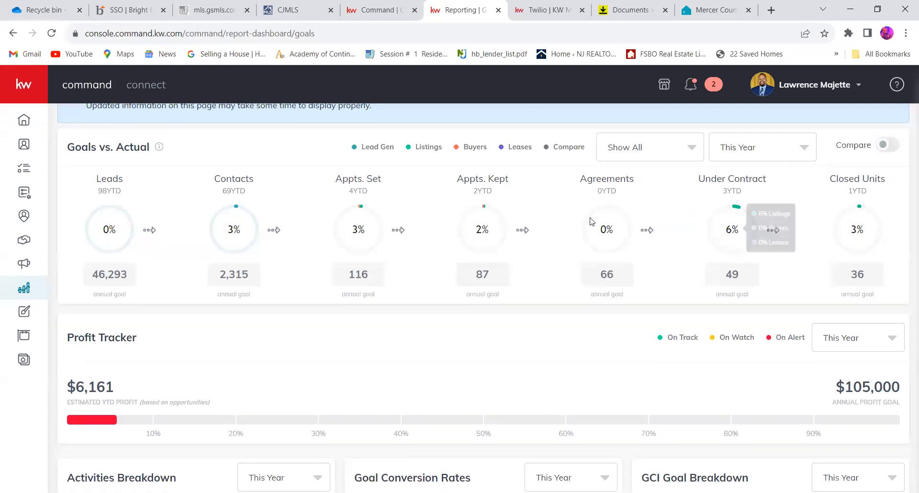
- Examine the Activities Breakdown chart for this year and its Emails and Other segments
scroll(559, 244, "up", 3)
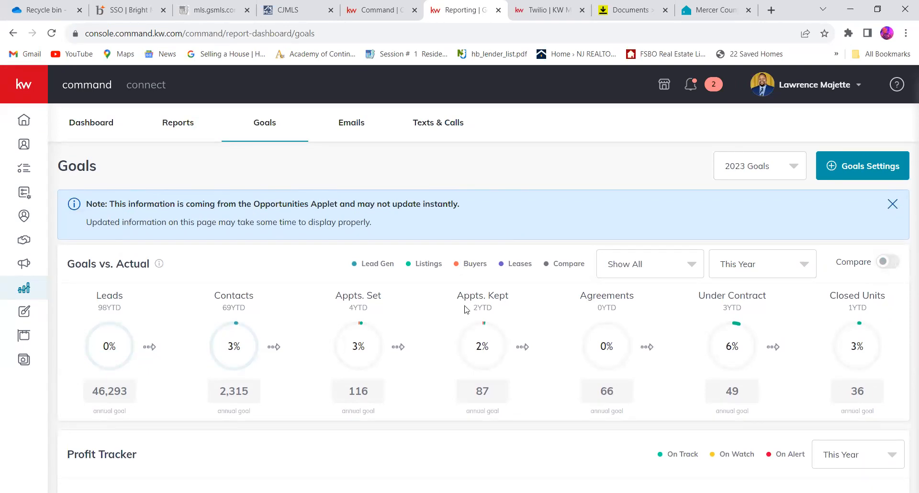
scroll(466, 300, "down", 3)
scroll(467, 301, "down", 5)
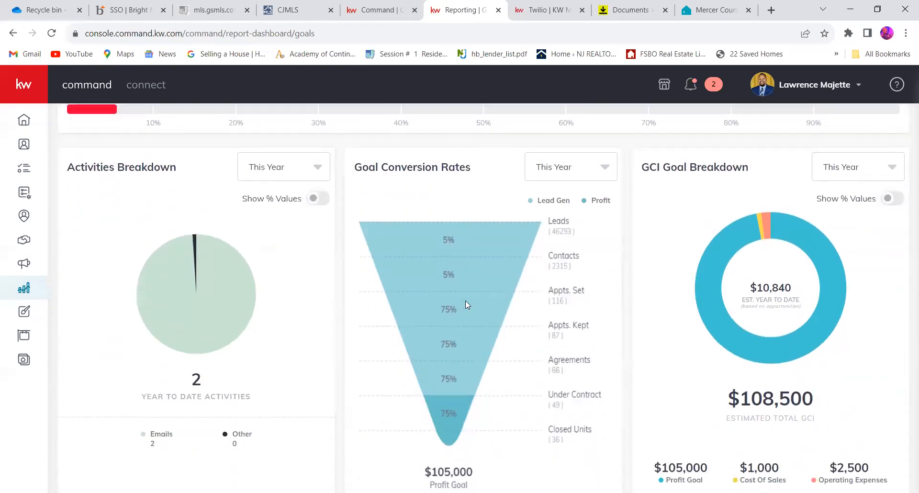
scroll(465, 301, "up", 1)
scroll(465, 301, "down", 1)
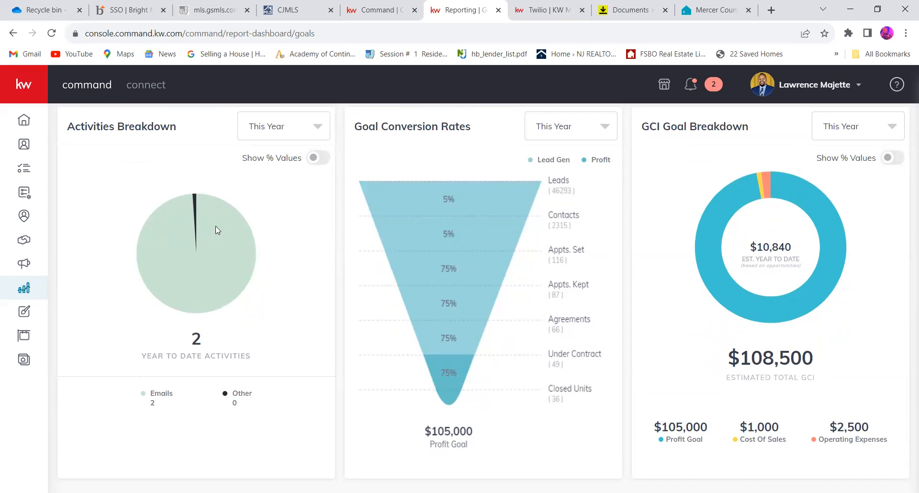
mouse_move(188, 252)
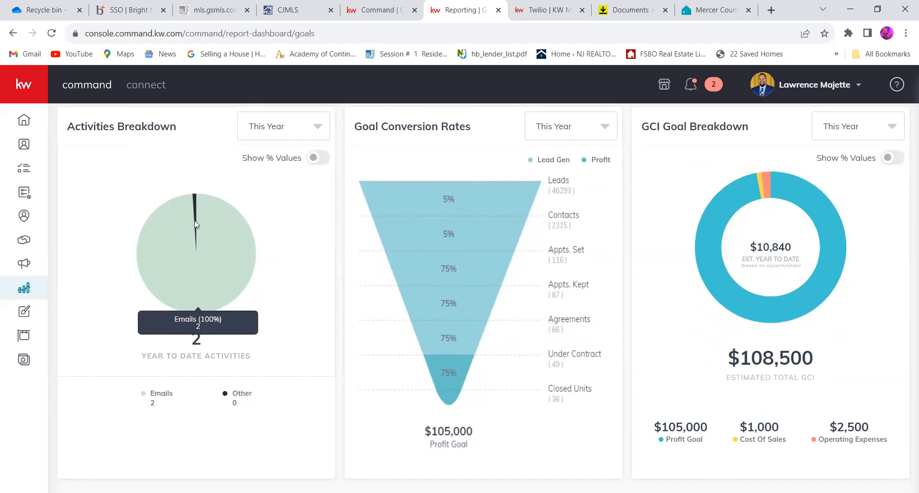
mouse_move(196, 215)
- View the Activities Breakdown for This Month, return it to This Year, and check the GCI Goal Breakdown
scroll(195, 212, "up", 1)
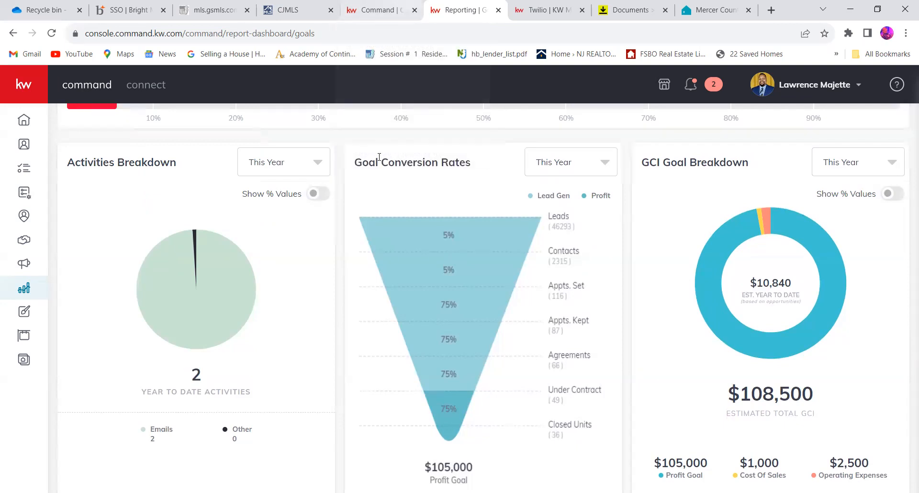
left_click(314, 163)
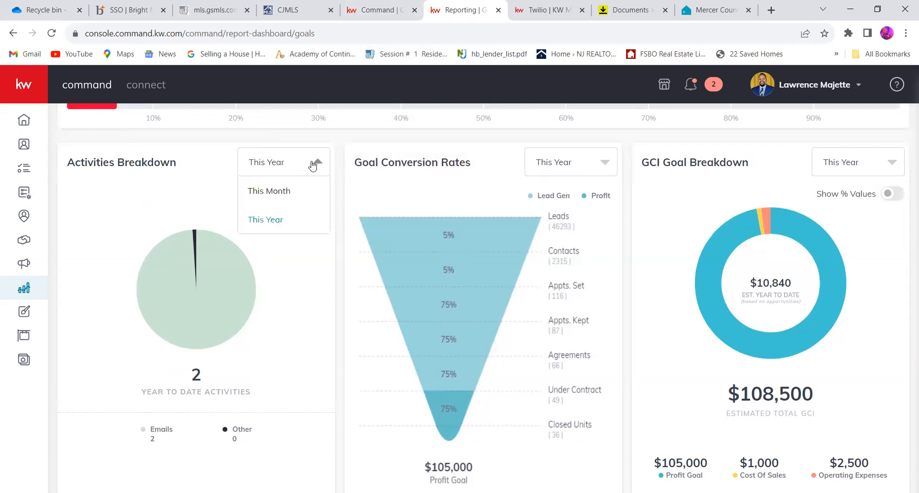
left_click(303, 191)
mouse_move(216, 259)
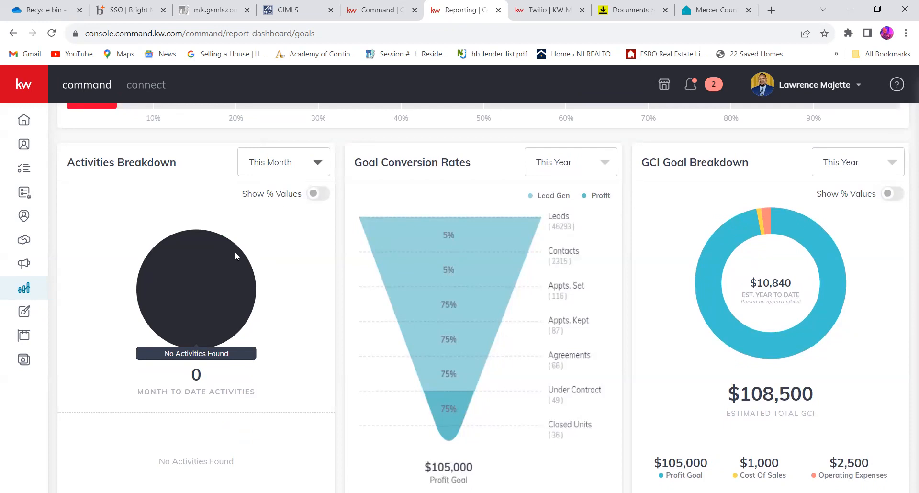
left_click(318, 165)
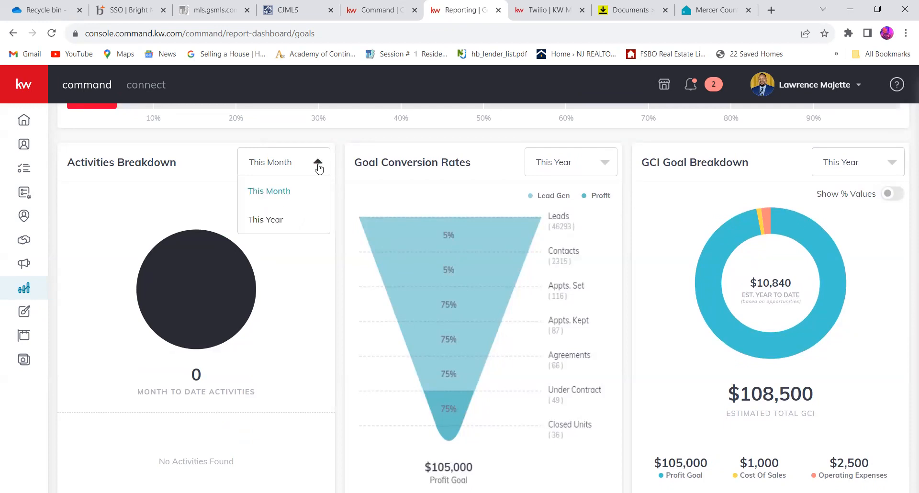
left_click(283, 221)
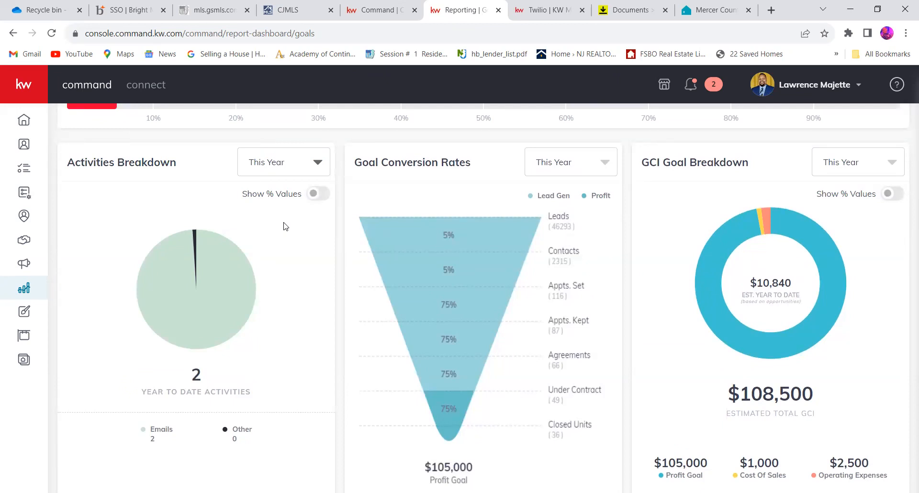
mouse_move(201, 314)
scroll(753, 299, "down", 1)
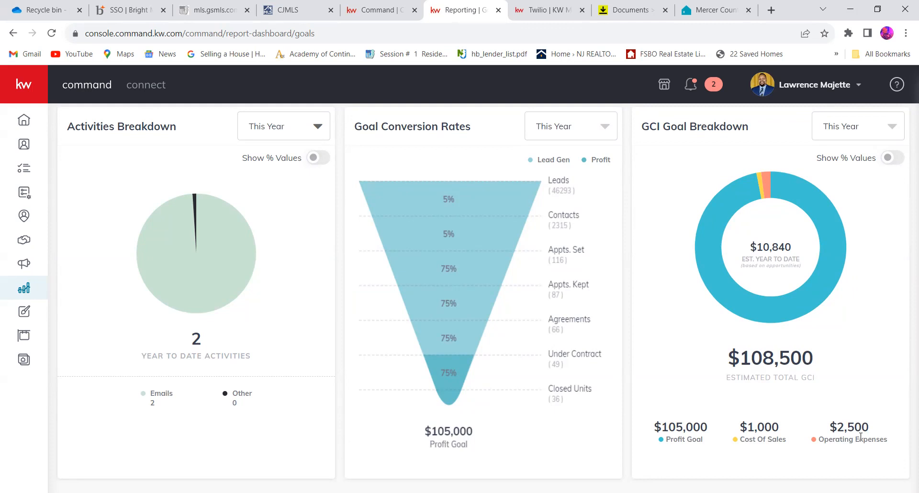
- Open the Emails report and examine the Marked As Spam rate and the Emails Sent usage by source
scroll(860, 436, "up", 10)
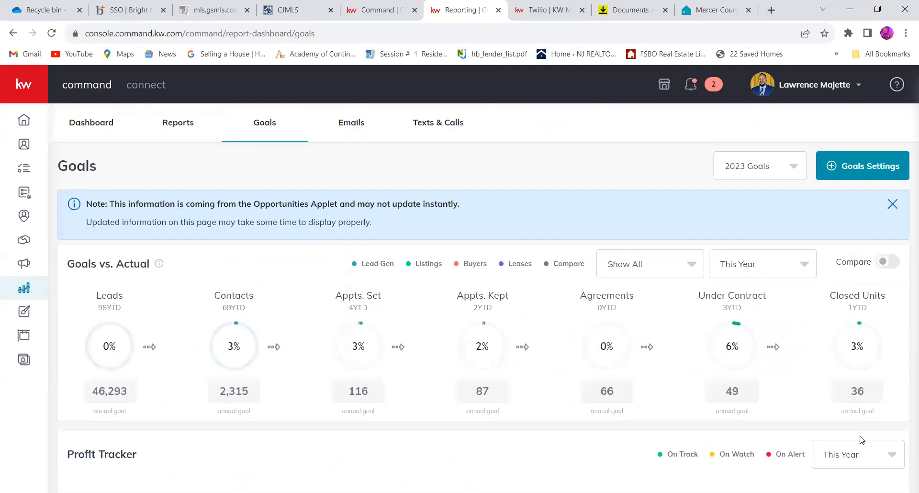
left_click(349, 128)
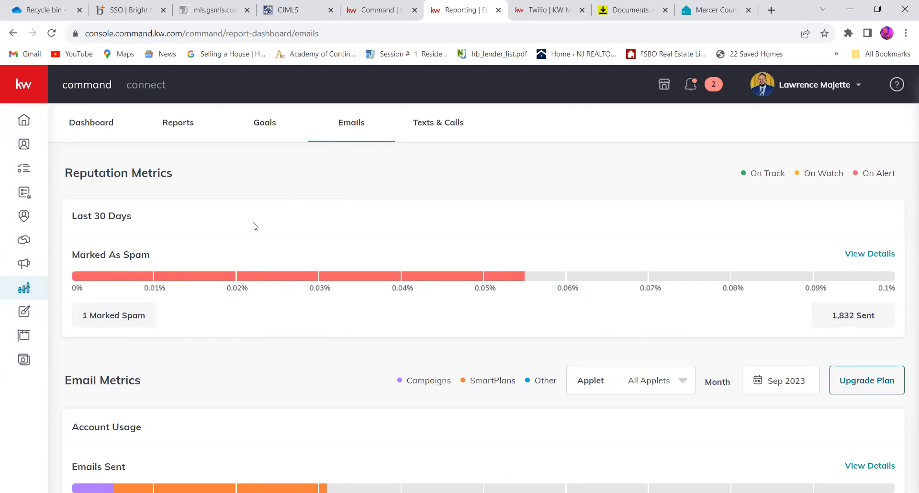
scroll(254, 226, "down", 1)
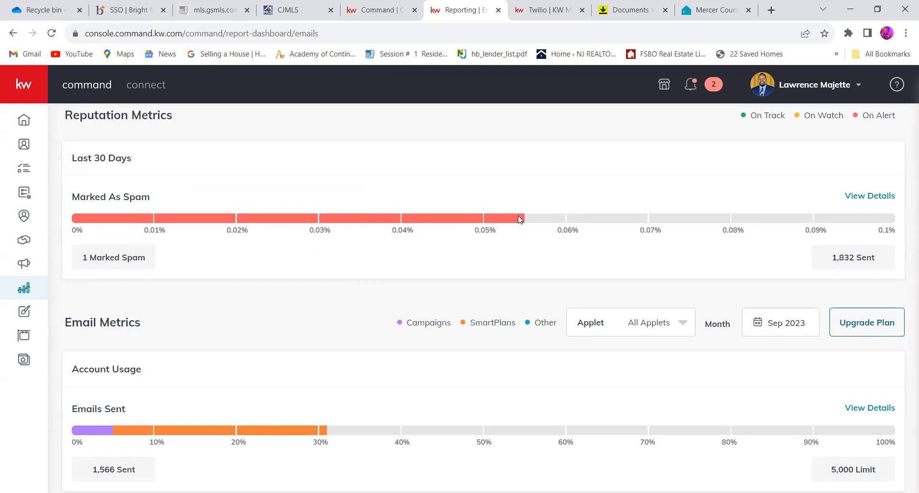
scroll(520, 219, "down", 1)
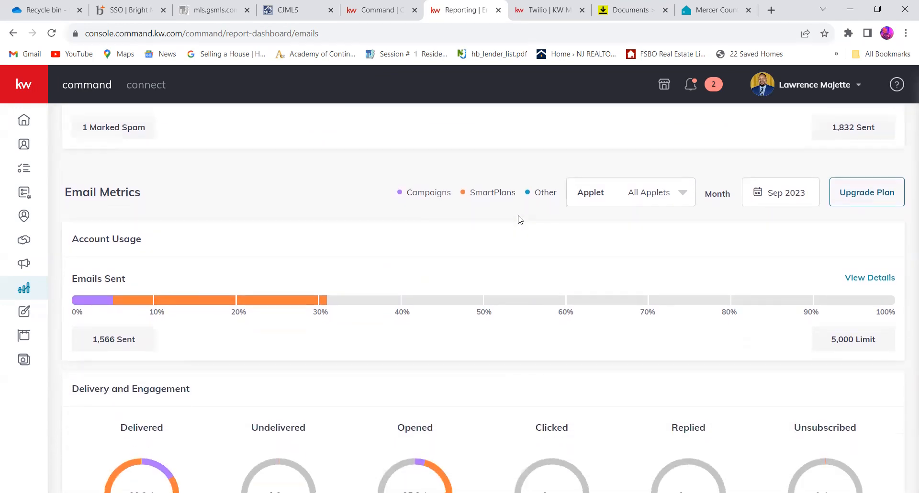
scroll(520, 220, "down", 1)
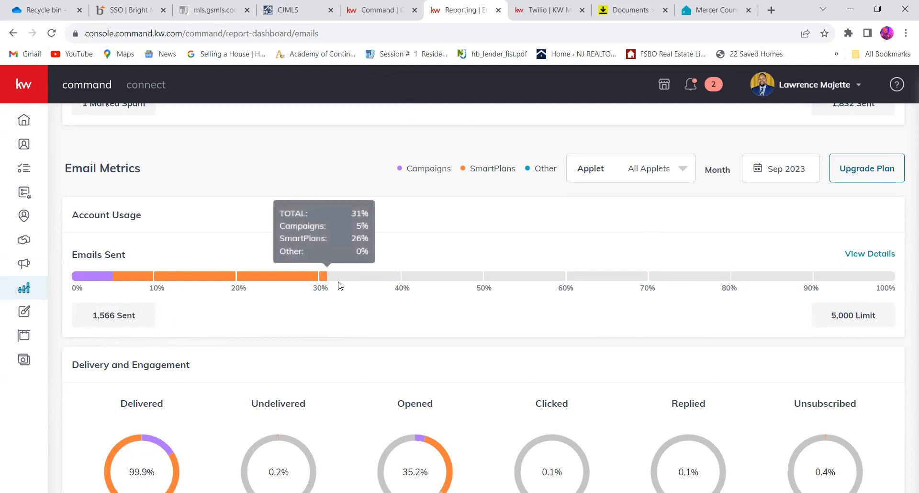
mouse_move(314, 276)
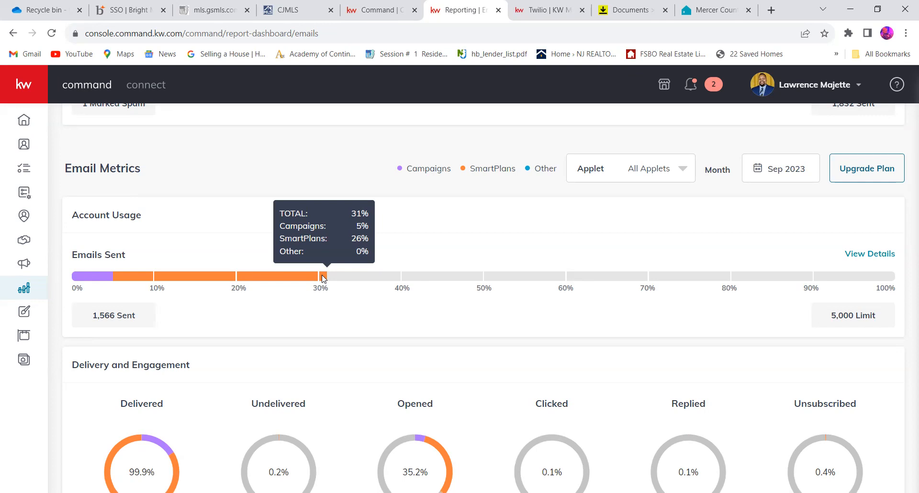
- Examine the Delivery and Engagement email metrics, from Delivered to Unsubscribed, and locate the plan upgrade option
scroll(323, 277, "down", 3)
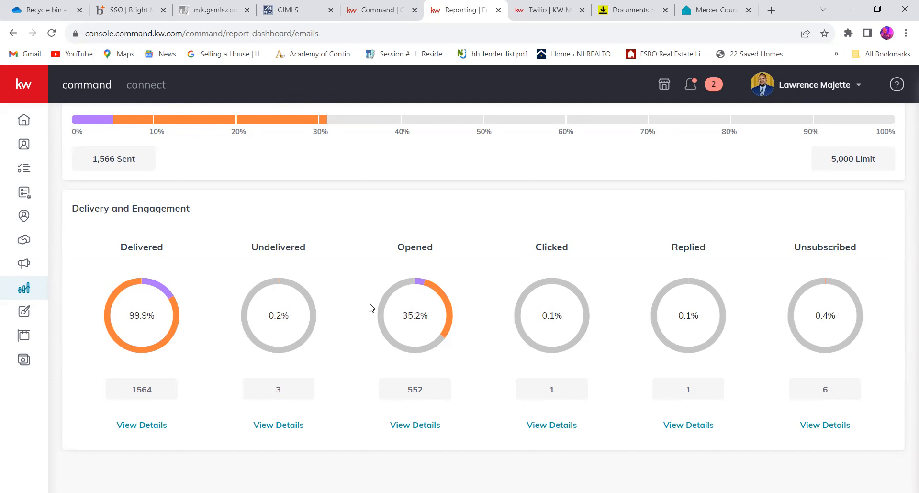
scroll(374, 308, "up", 7)
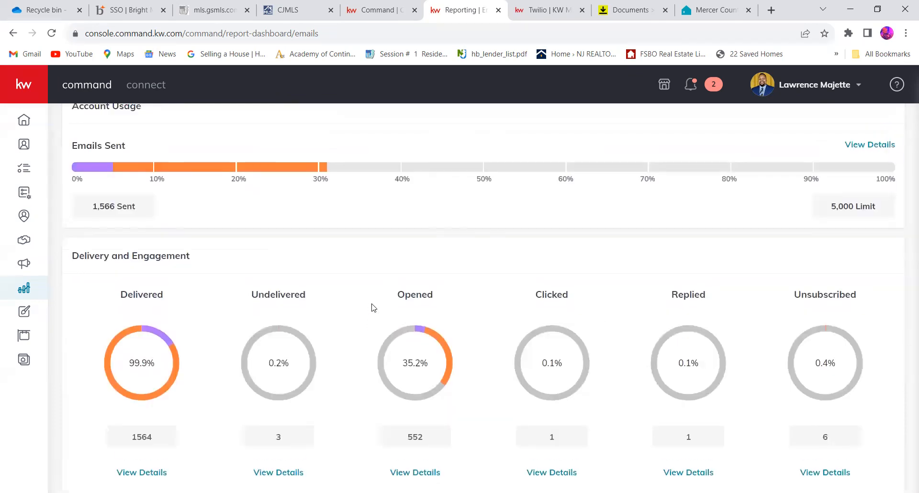
scroll(373, 308, "up", 1)
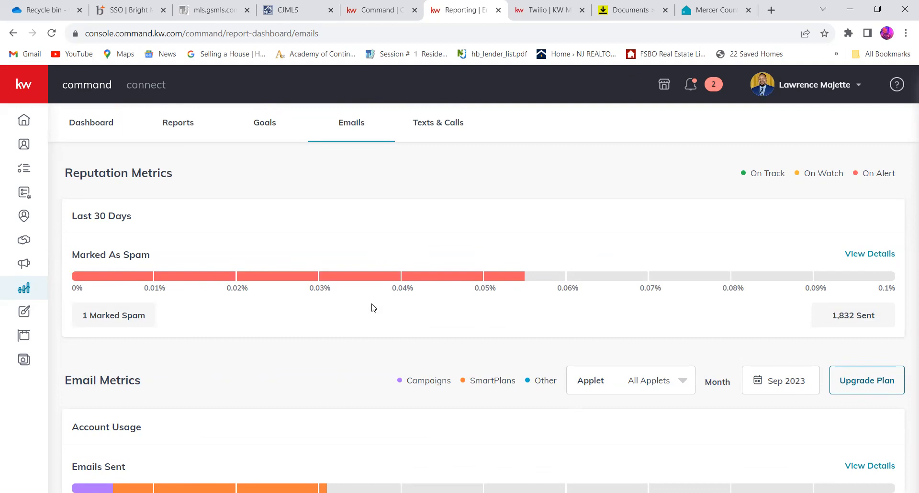
scroll(373, 307, "down", 5)
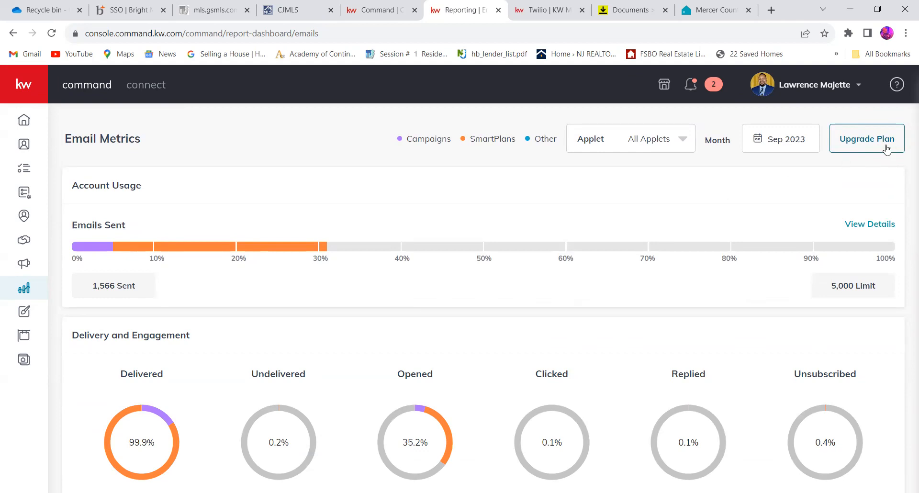
- Open the email plan upgrade page, review the available Command Email plans and close the page
left_click(886, 148)
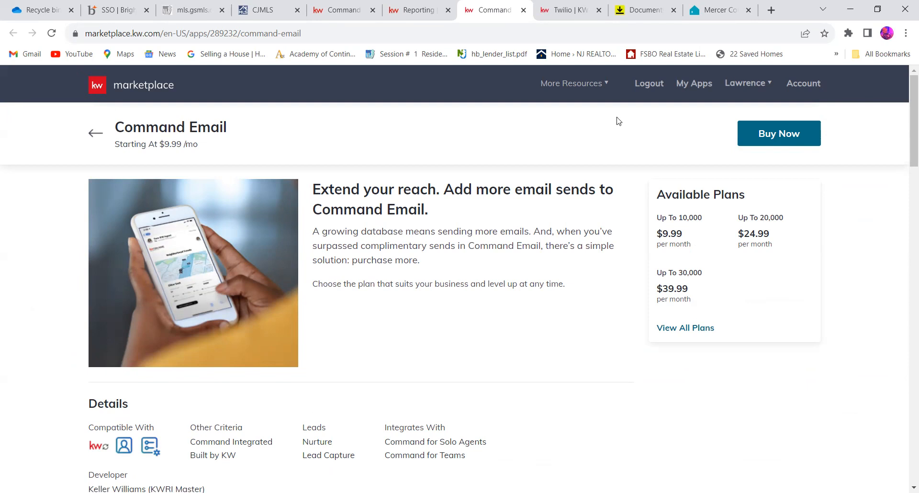
left_click(524, 14)
- Open the Texts & Calls report and look over the Twilio credit usage and message usage
scroll(520, 338, "up", 5)
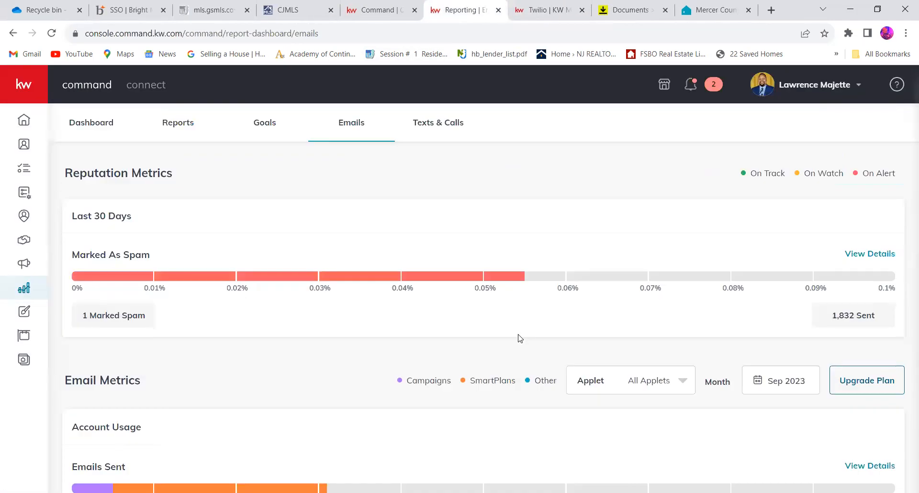
left_click(440, 132)
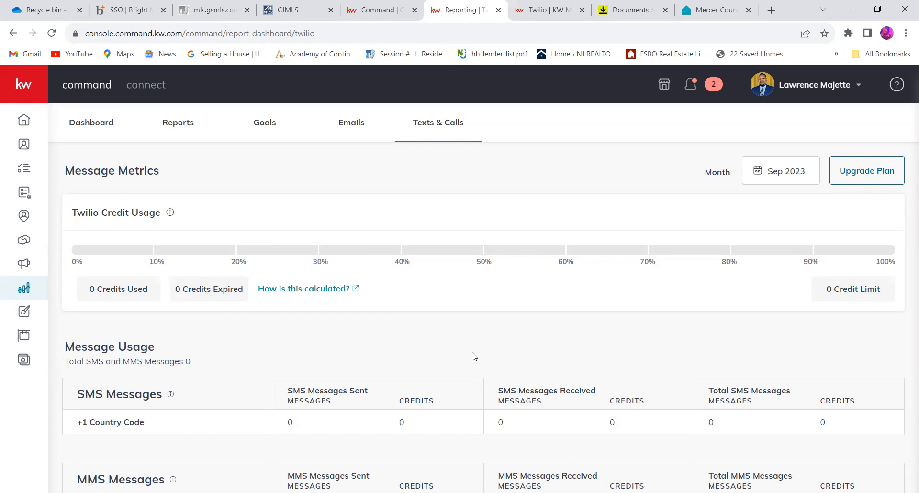
scroll(473, 356, "down", 1)
scroll(472, 356, "up", 1)
- Switch to the open Twilio marketplace page and examine its Features and Benefits, including Call Forwarding and Credit Management
left_click(540, 6)
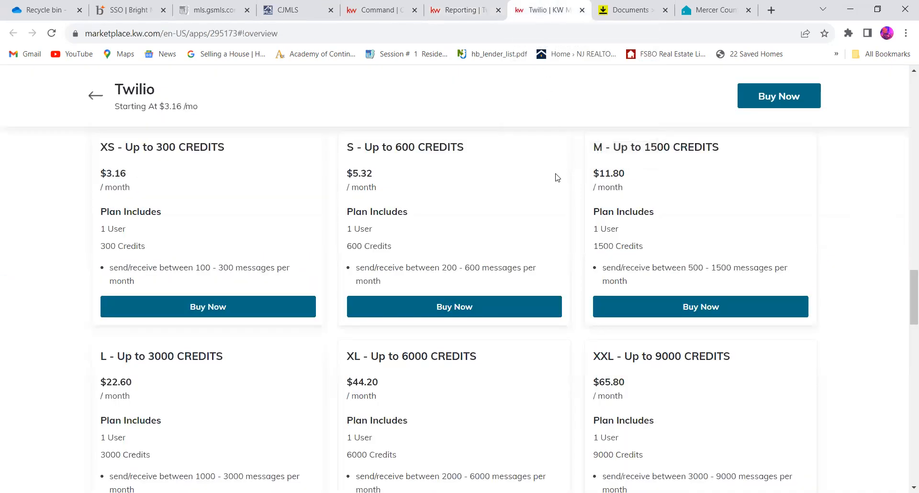
scroll(555, 177, "up", 2)
scroll(556, 175, "up", 3)
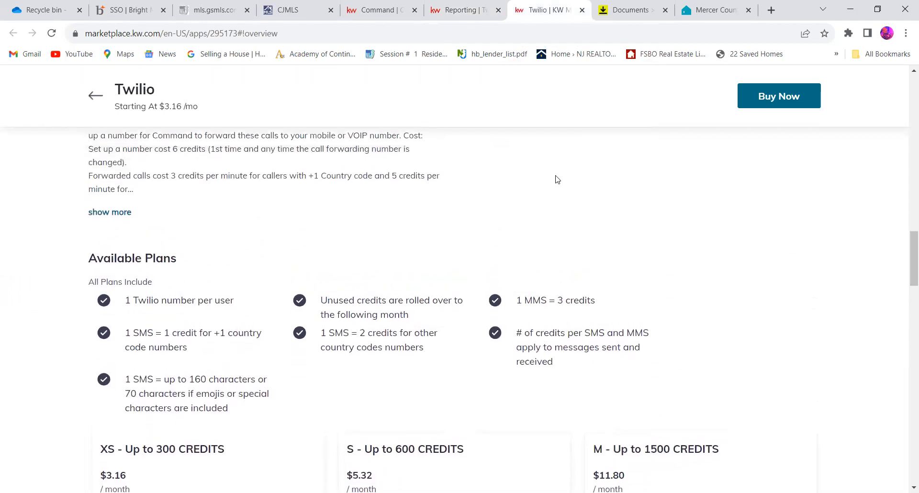
scroll(557, 179, "up", 8)
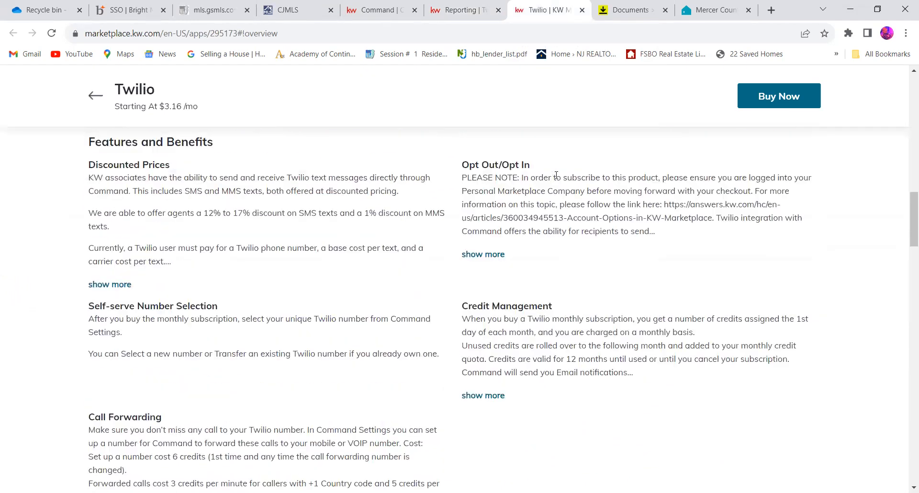
scroll(556, 179, "down", 2)
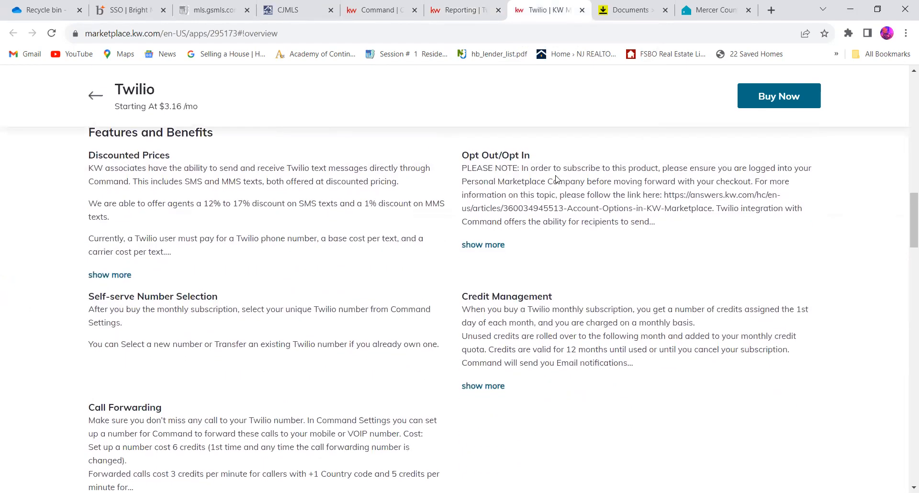
scroll(556, 178, "down", 1)
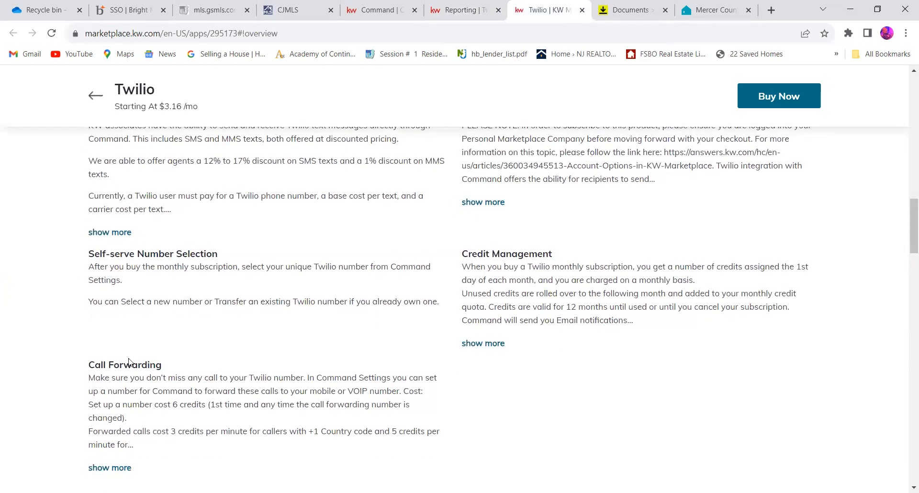
scroll(536, 316, "up", 2)
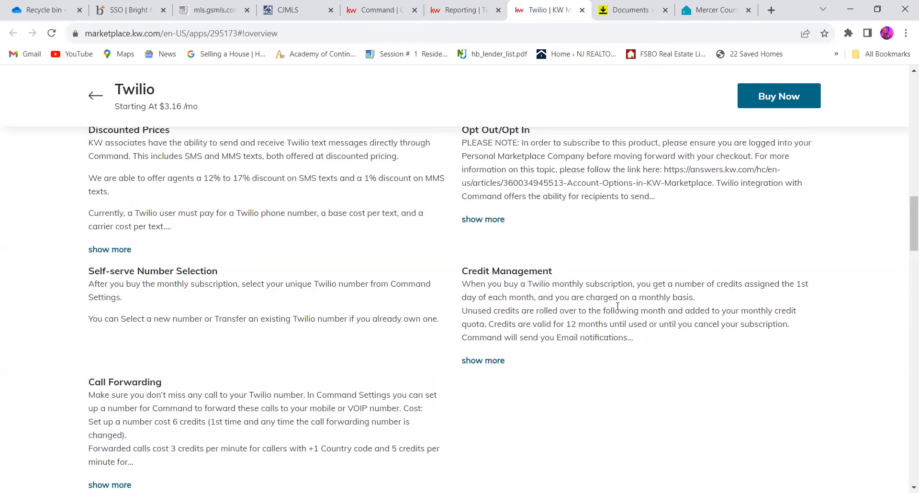
scroll(583, 359, "up", 10)
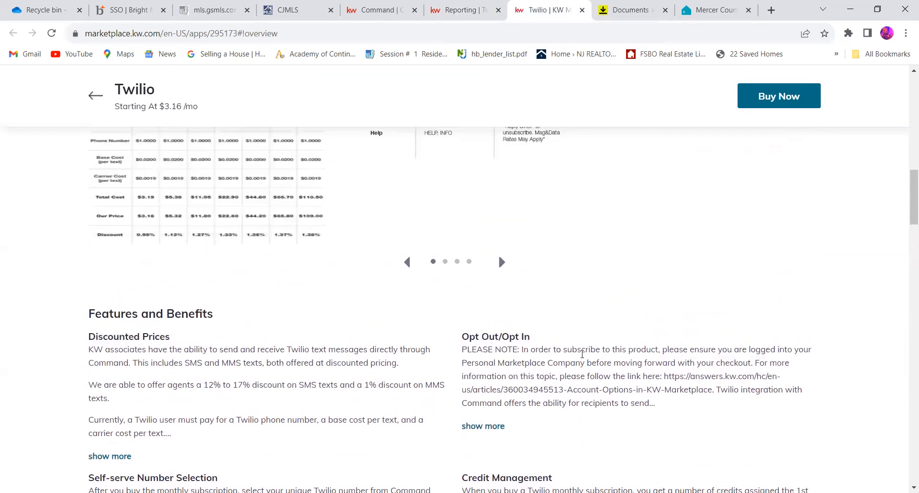
- Compare the Twilio credit plans from XS to XXL and what all plans include, ending at the product overview
scroll(583, 358, "down", 12)
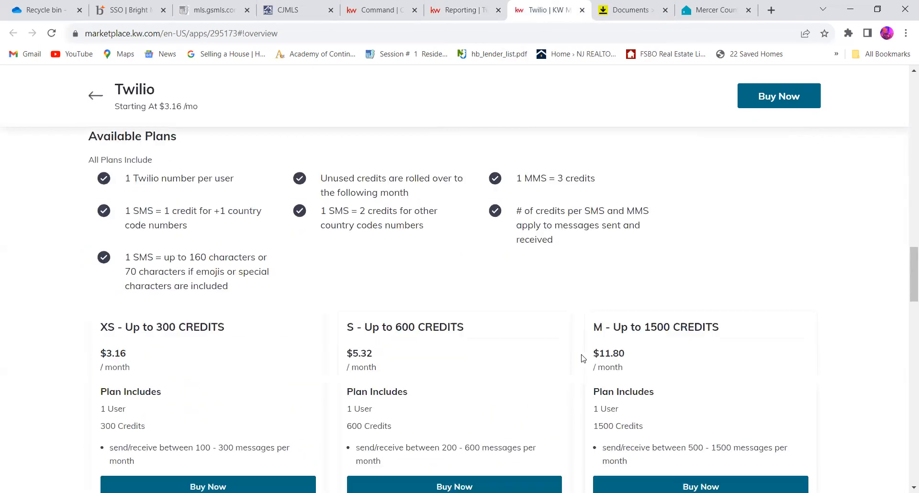
scroll(583, 359, "down", 2)
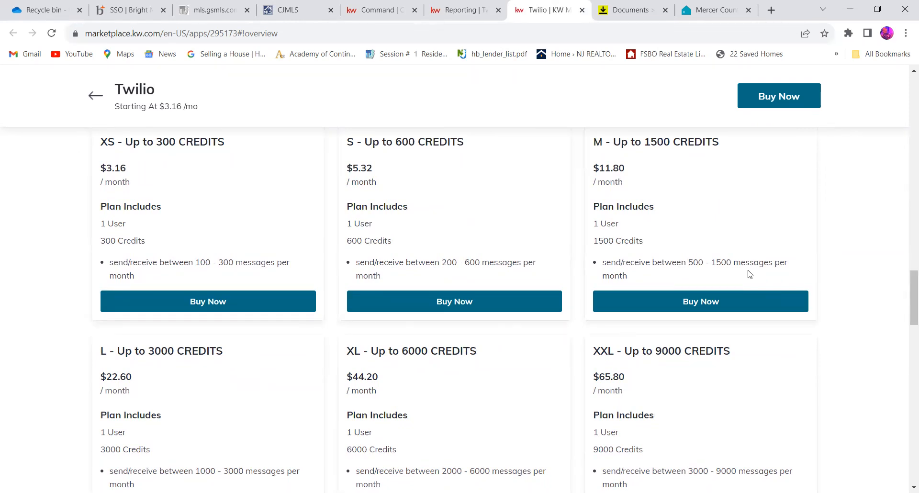
scroll(750, 274, "up", 1)
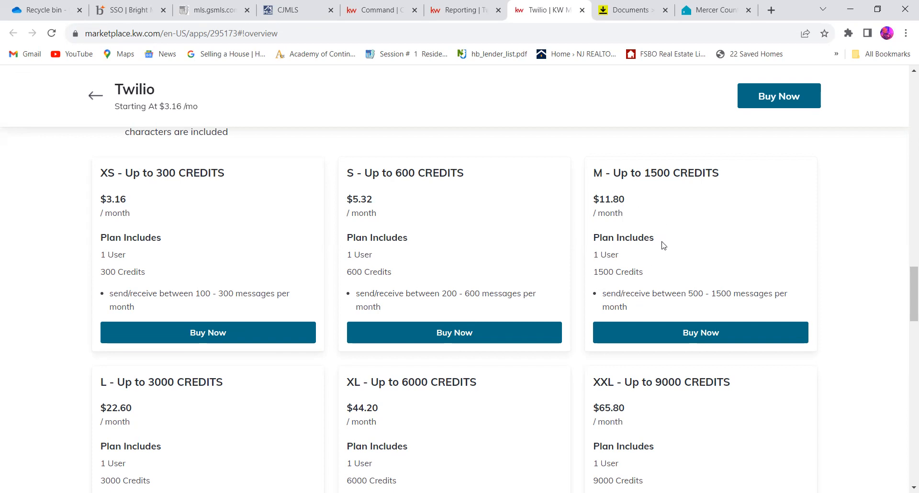
scroll(663, 245, "up", 12)
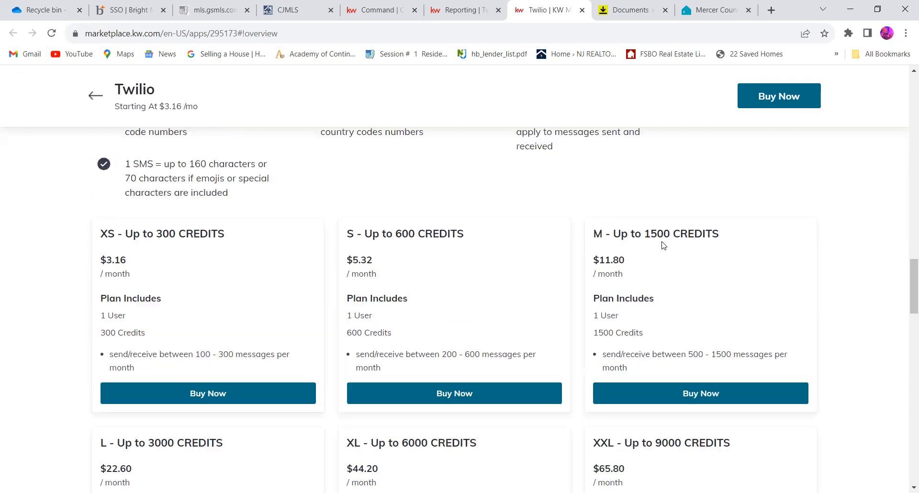
scroll(663, 245, "up", 15)
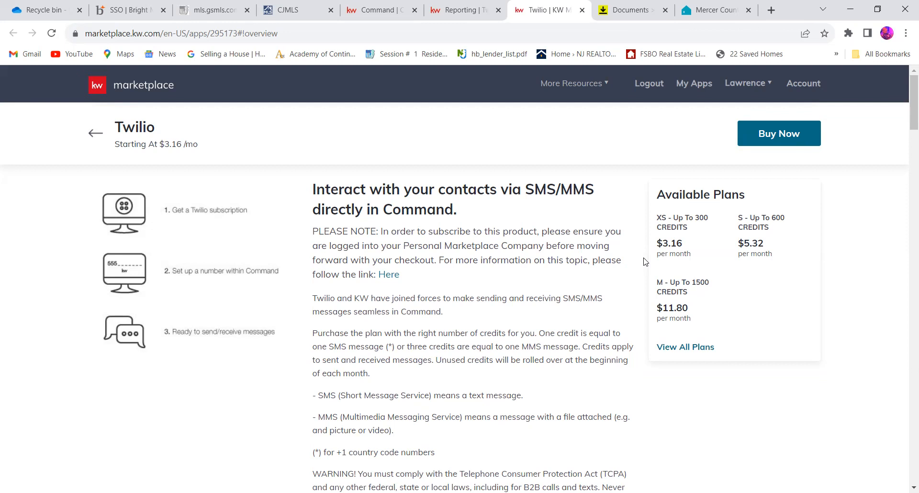
- Return to the Texts & Calls report and examine the SMS and MMS tables for messages sent, received and credits
left_click(484, 12)
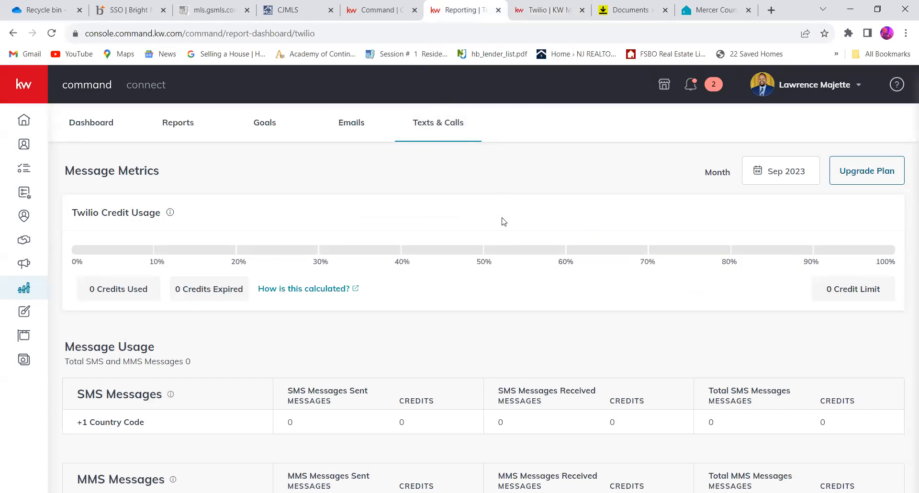
scroll(503, 218, "down", 1)
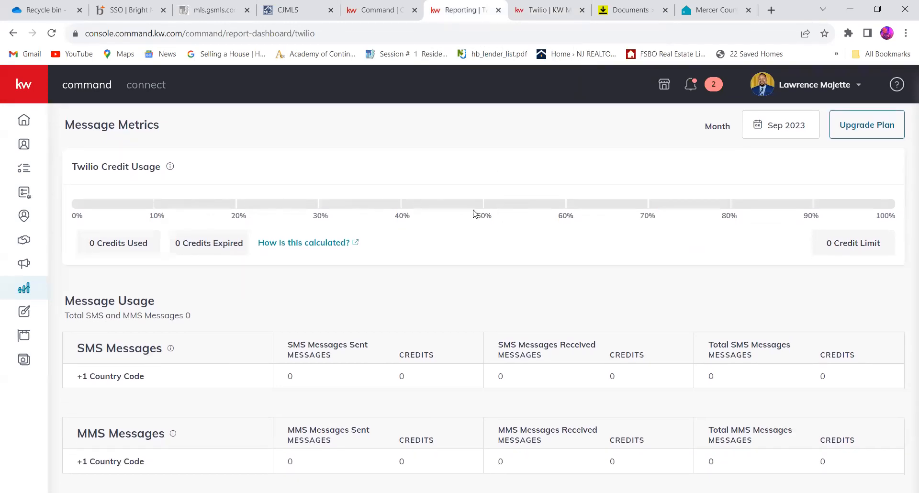
scroll(530, 254, "down", 1)
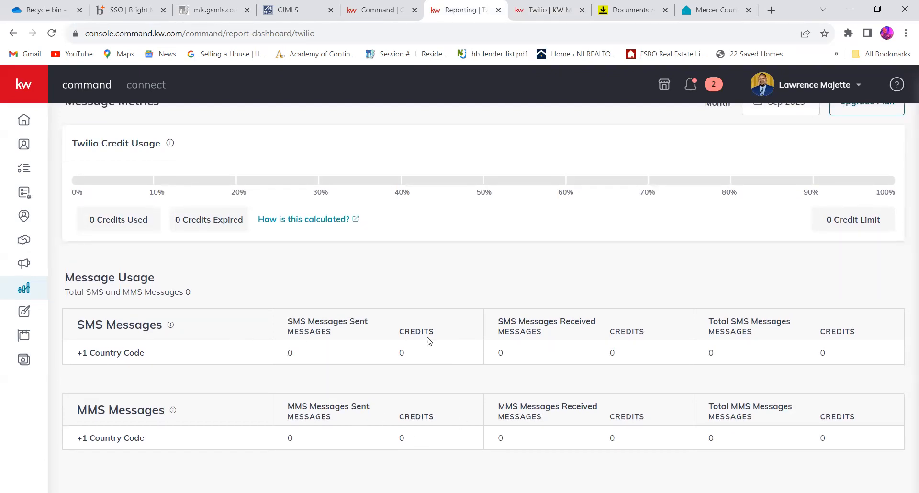
scroll(421, 398, "up", 1)
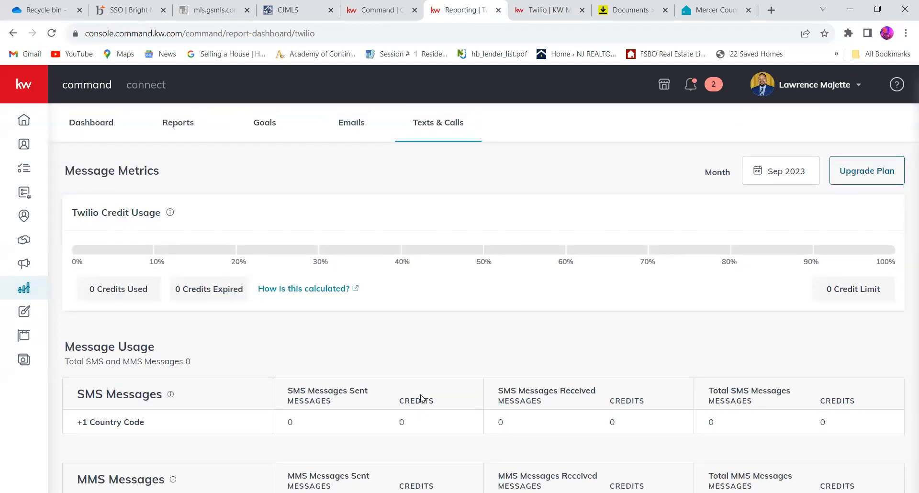